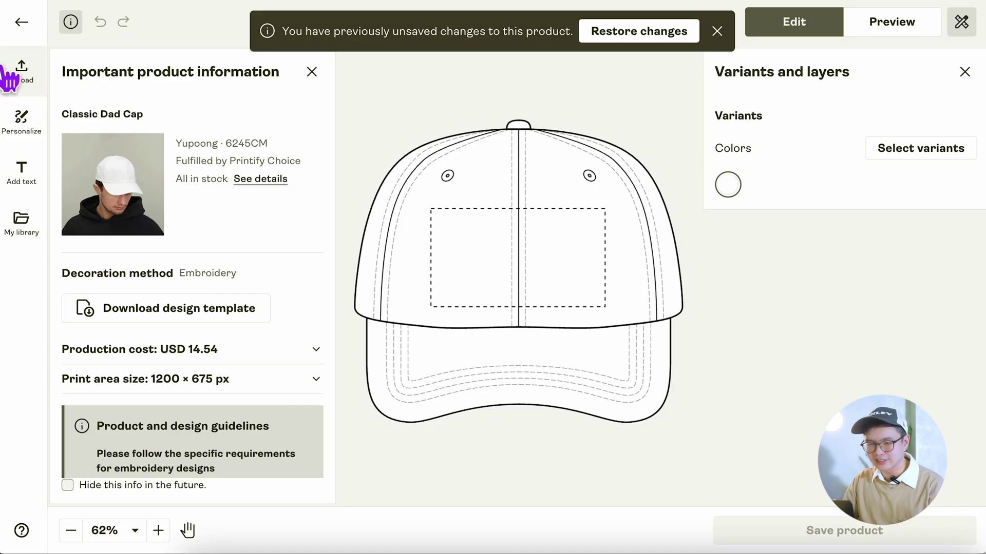
# - Upload sillygoose.png from the device and place it in the embroidery area of the cap's front
pyautogui.click(25, 83)
pyautogui.click(194, 147)
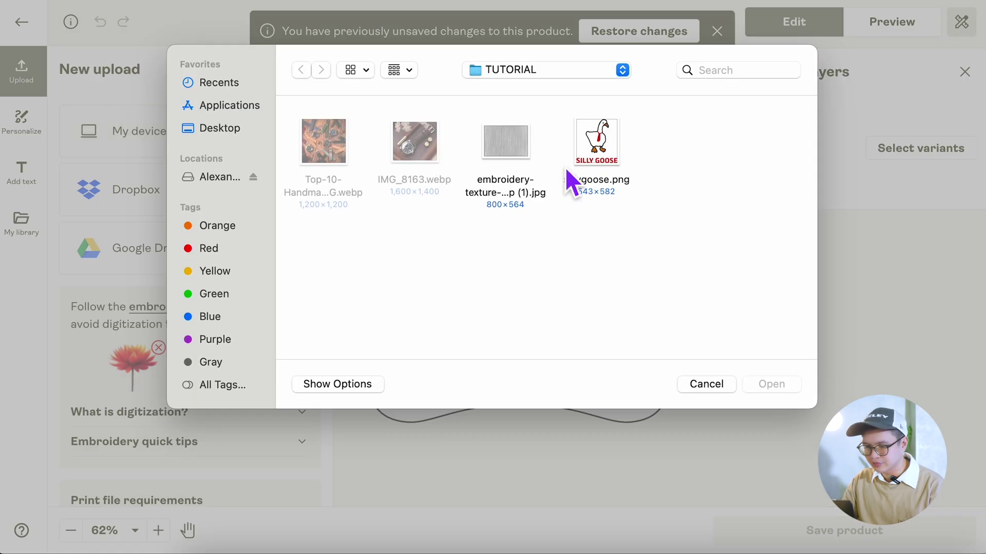
pyautogui.doubleClick(583, 156)
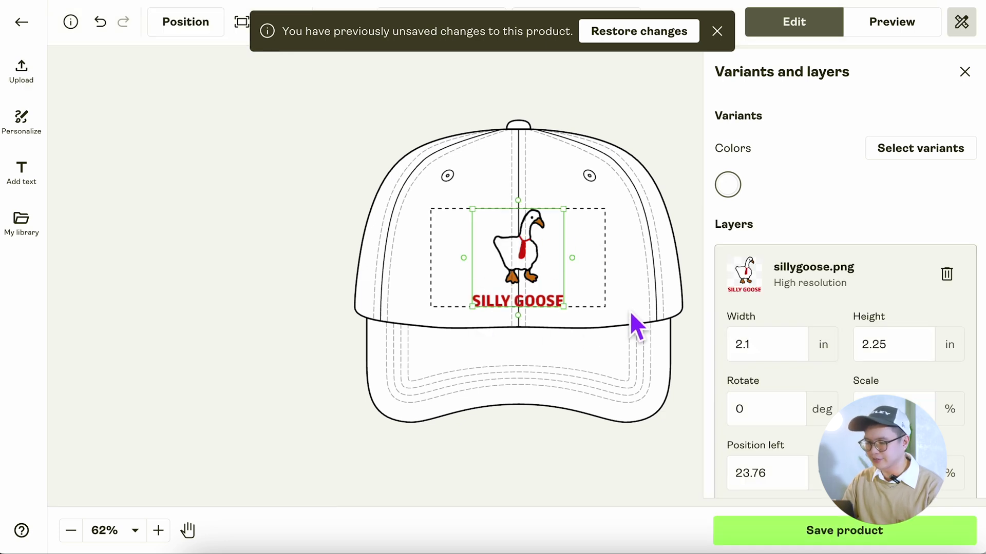
pyautogui.click(656, 290)
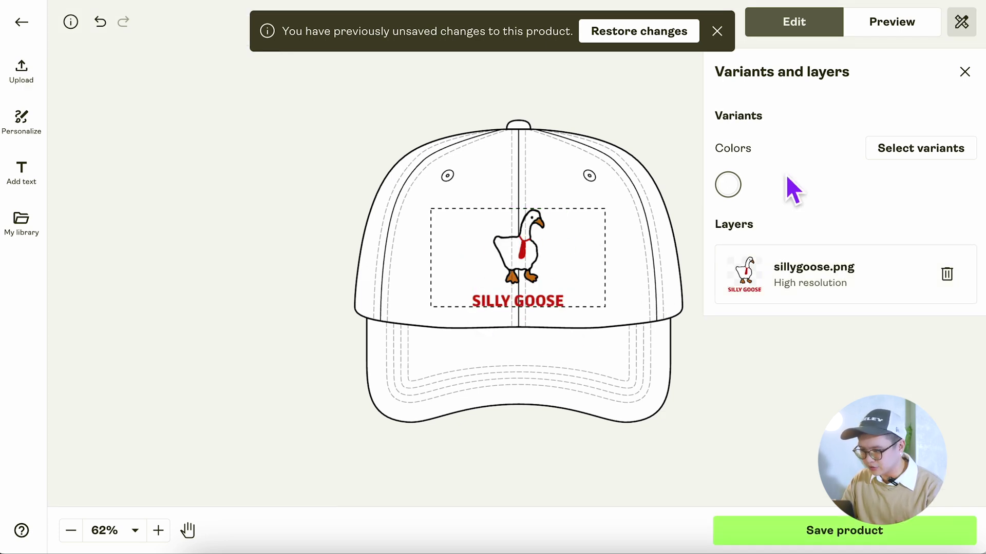
# - Add the Light Blue and Stone colors to the cap's selected variants
pyautogui.click(896, 153)
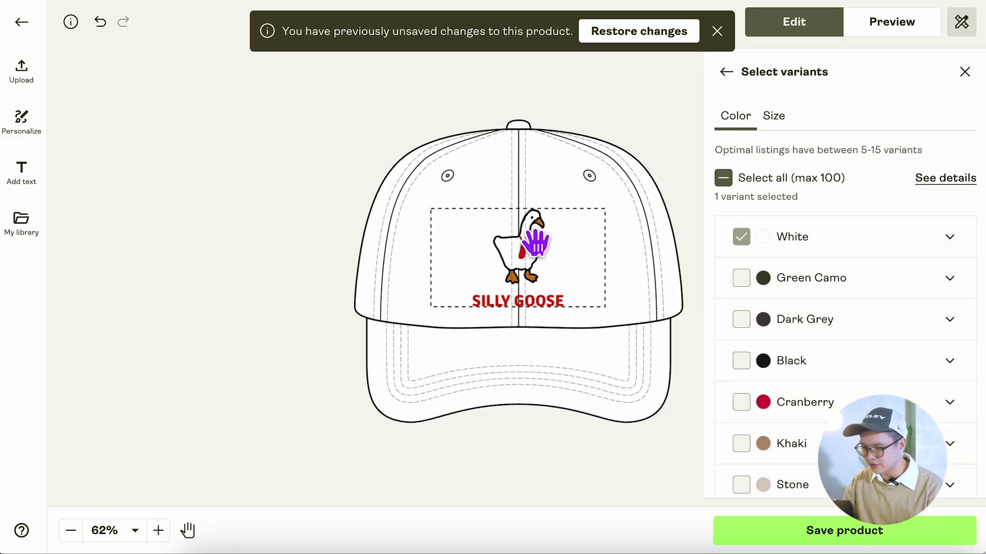
pyautogui.scroll(-2, 816, 401)
pyautogui.scroll(-3, 824, 417)
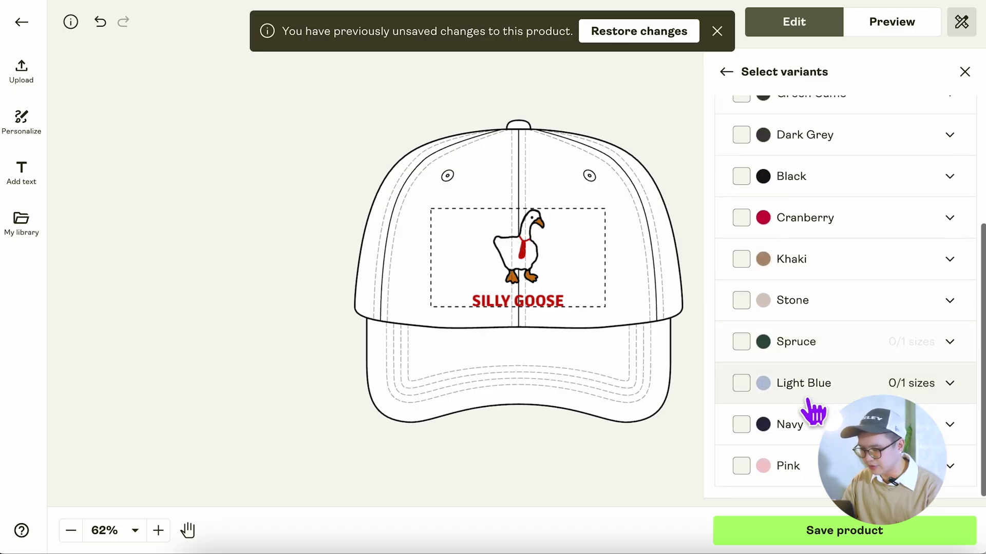
pyautogui.click(741, 384)
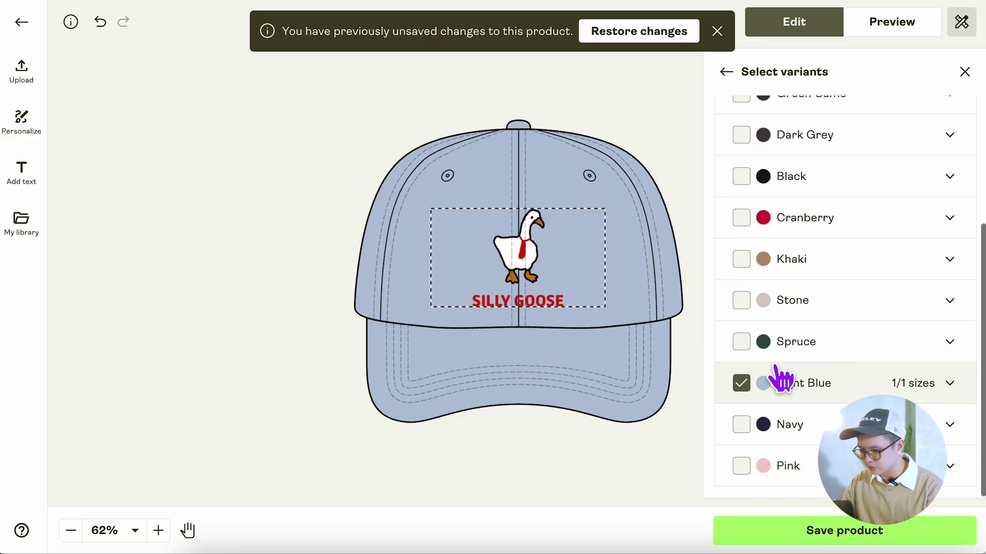
pyautogui.scroll(3, 765, 360)
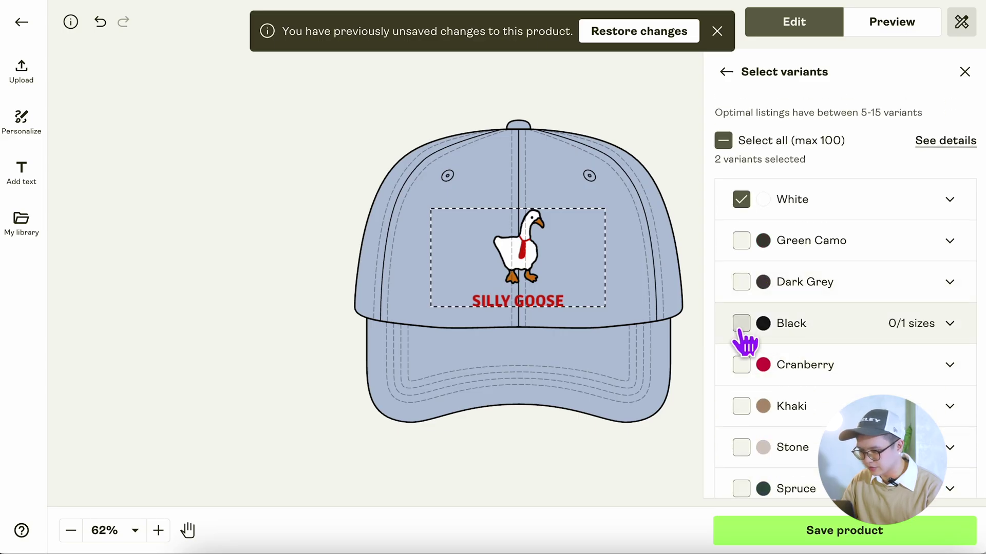
pyautogui.click(742, 446)
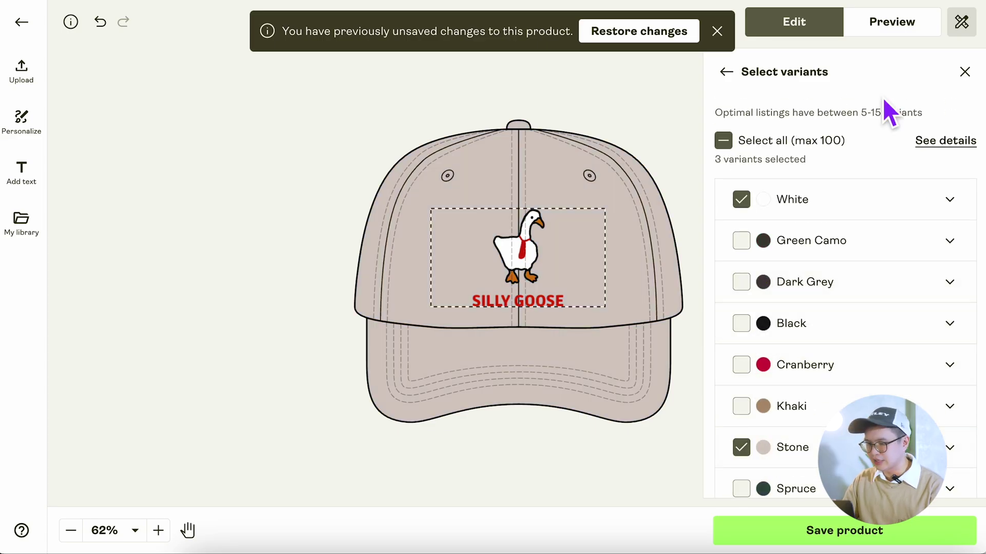
# - Preview the cap mockup and capture a screenshot of the embroidered Silly Goose design on the Stone cap
pyautogui.click(897, 23)
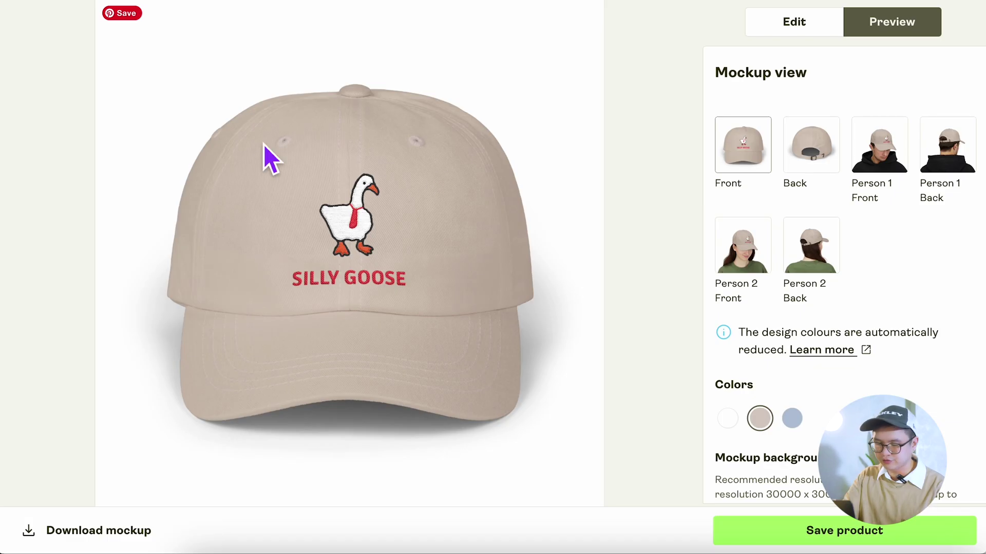
pyautogui.press('super+shift+4')
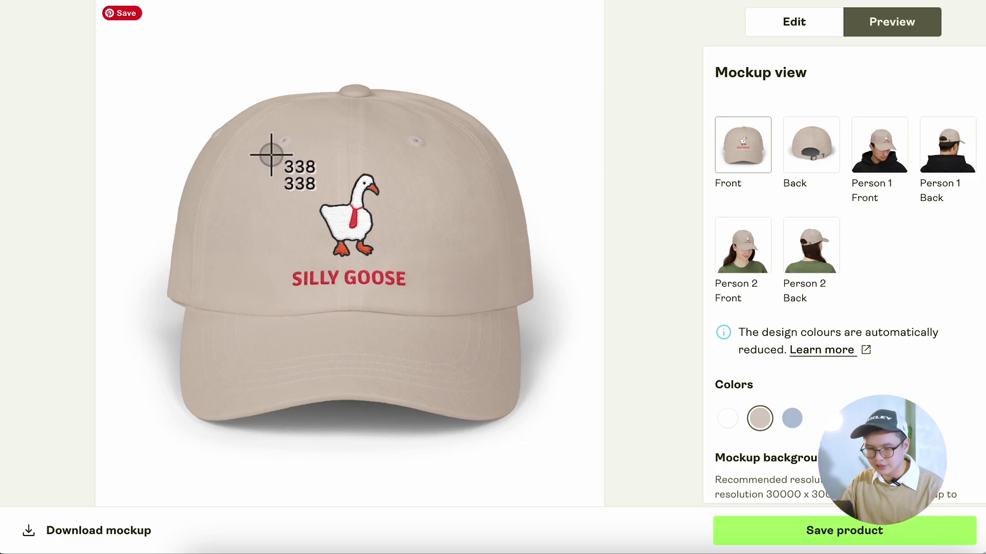
pyautogui.moveTo(271, 155); pyautogui.dragTo(433, 307)
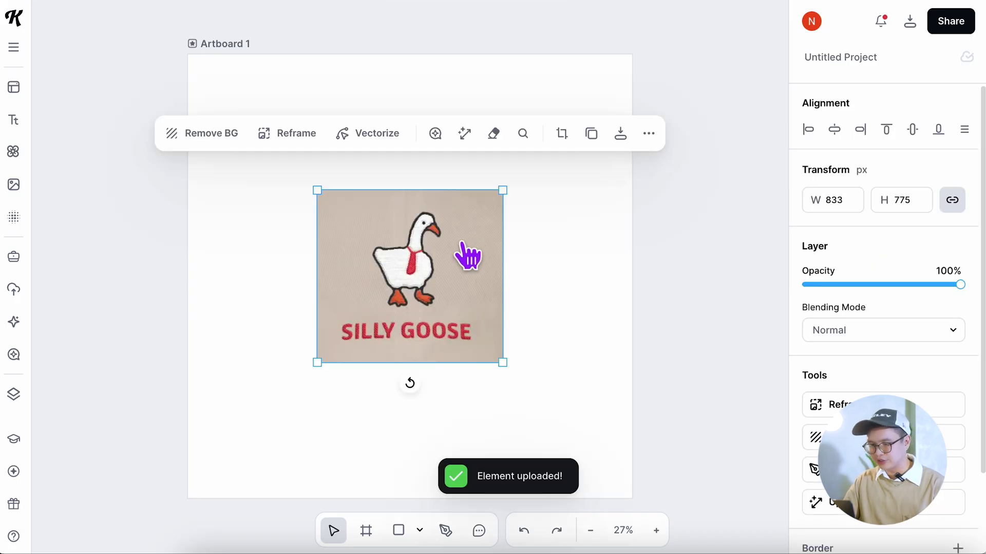
# - In Kittl, remove the background from the uploaded goose embroidery screenshot
pyautogui.scroll(-2, 801, 355)
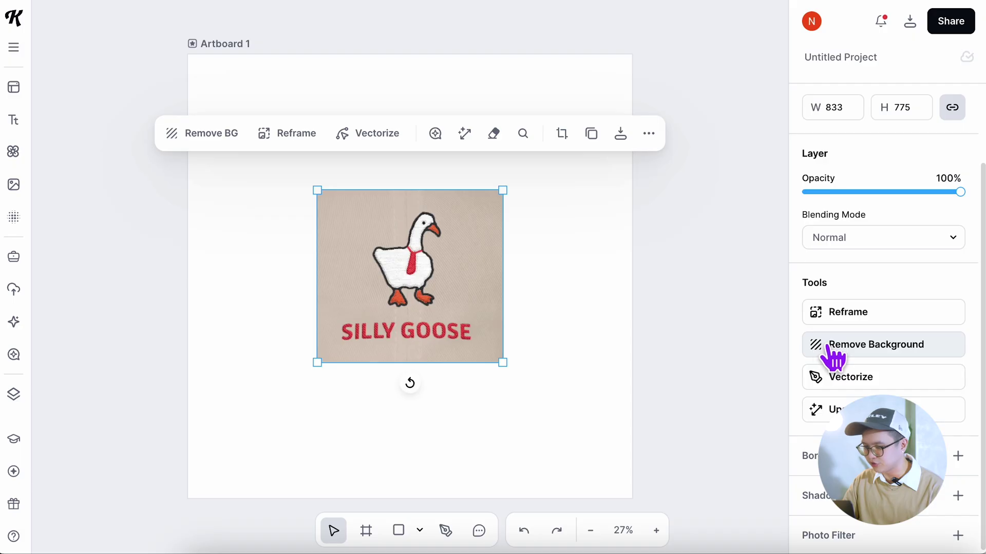
pyautogui.click(907, 347)
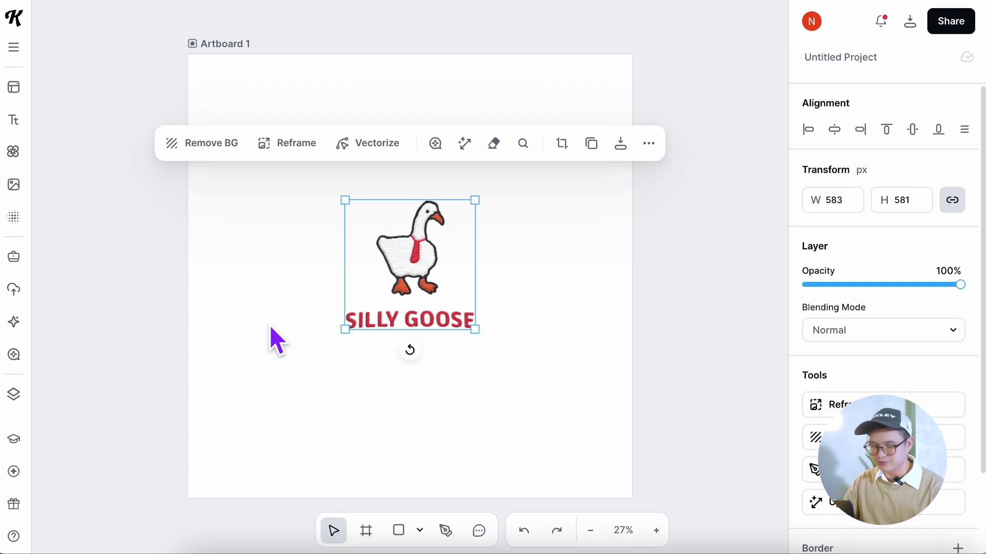
pyautogui.click(232, 453)
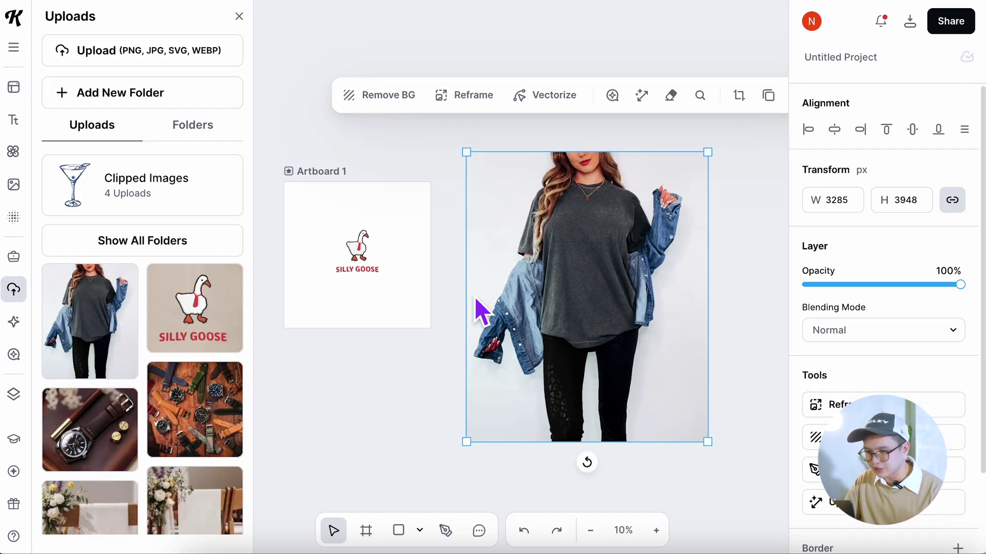
# - Place the cut-out goose design on the chest of the T-shirt photo and scale it to about 303 × 302 px
pyautogui.moveTo(362, 264); pyautogui.dragTo(605, 233)
pyautogui.scroll(5, 605, 233)
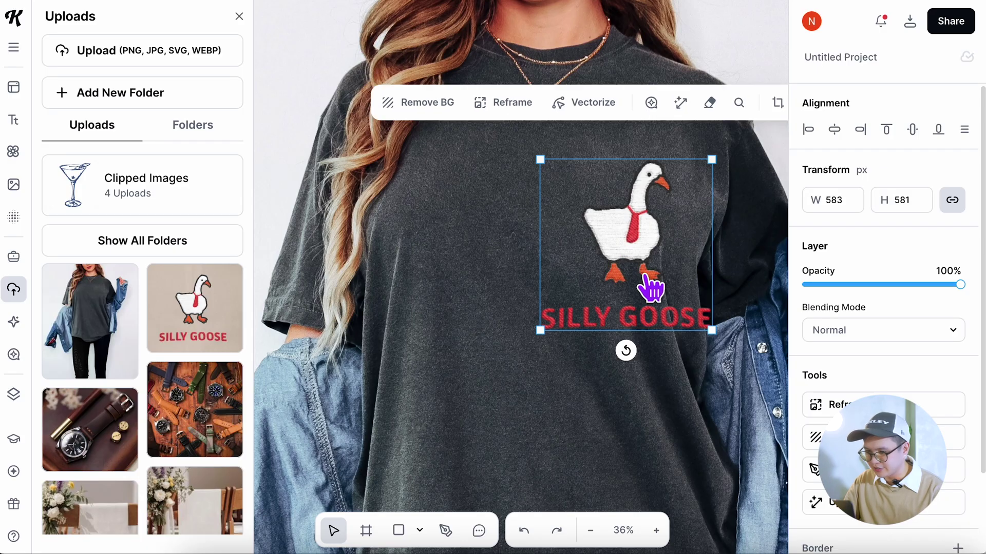
pyautogui.scroll(2, 648, 286)
pyautogui.moveTo(747, 363); pyautogui.dragTo(624, 265)
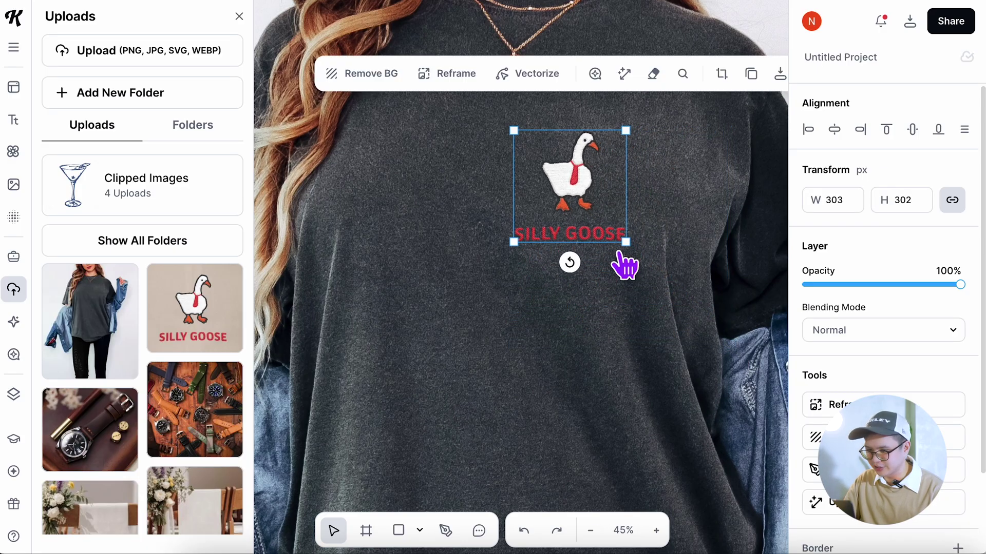
pyautogui.scroll(-1, 594, 220)
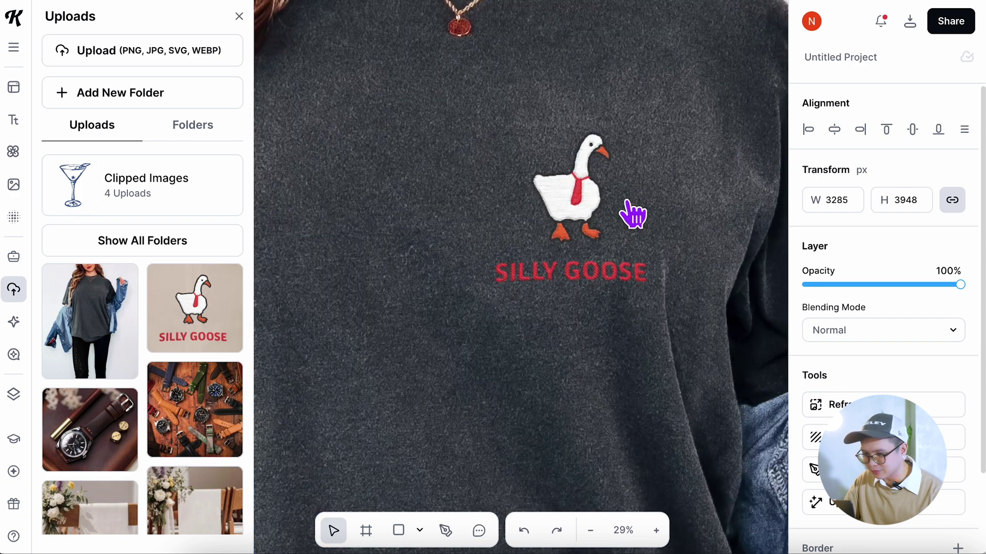
pyautogui.scroll(-1, 594, 229)
pyautogui.scroll(2, 546, 227)
pyautogui.scroll(-2, 649, 236)
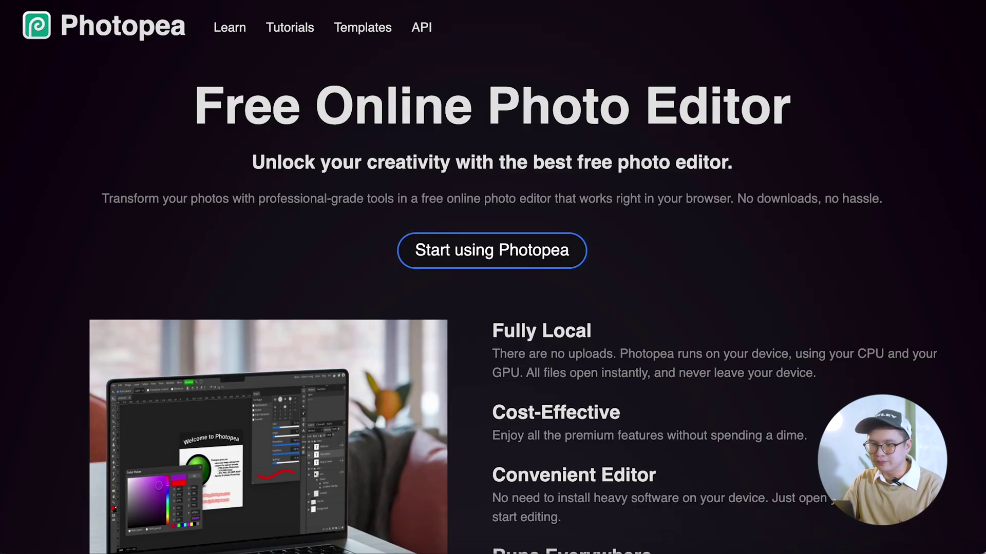
# - Switch to Photopea and create a new project 1000 × 1000 pixels in size
pyautogui.click(549, 252)
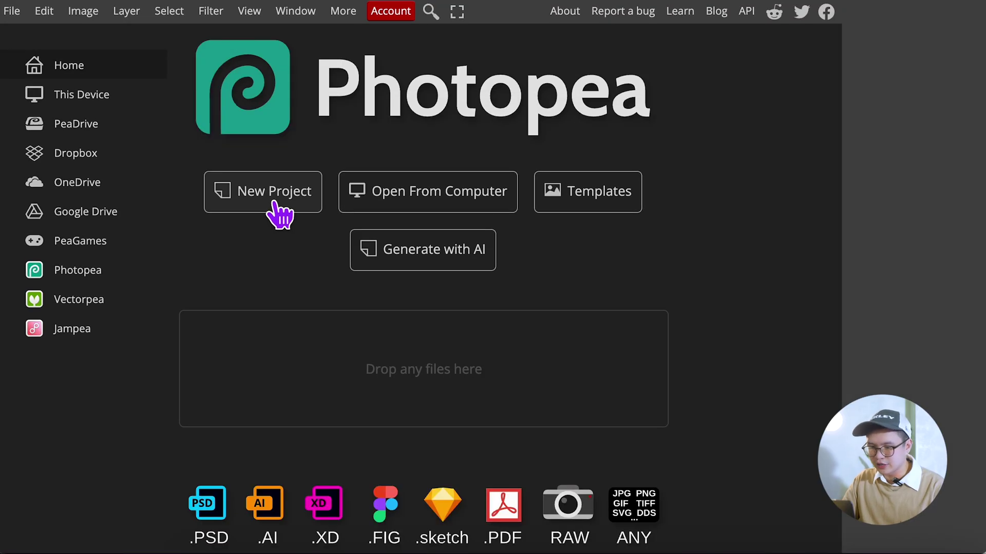
pyautogui.click(277, 208)
pyautogui.click(529, 155)
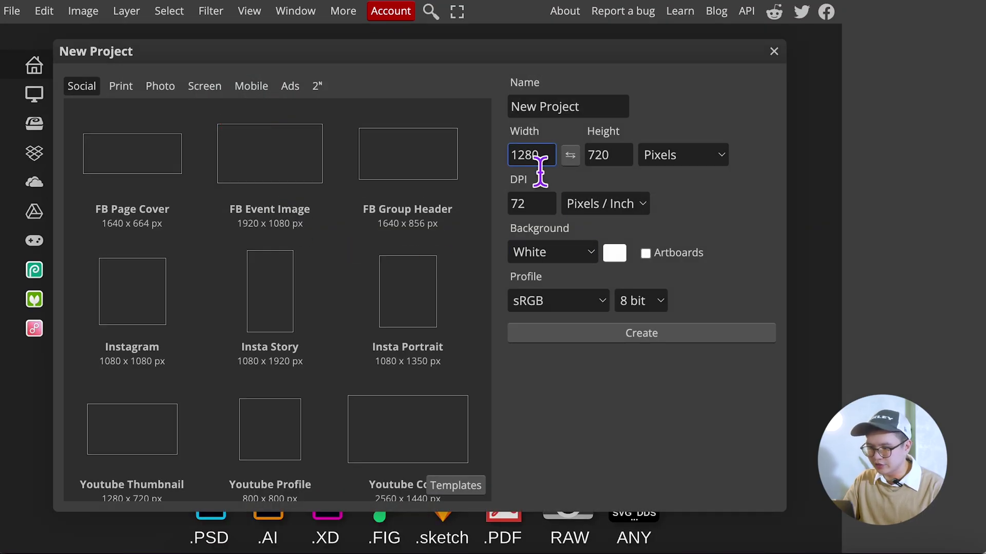
pyautogui.doubleClick(549, 162)
pyautogui.write('1000')
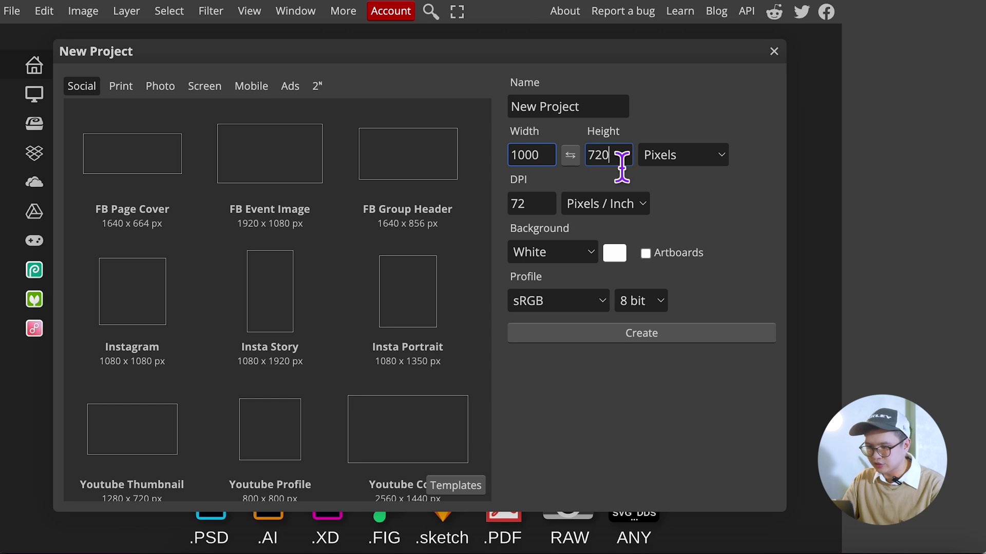
pyautogui.doubleClick(621, 163)
pyautogui.write('1000')
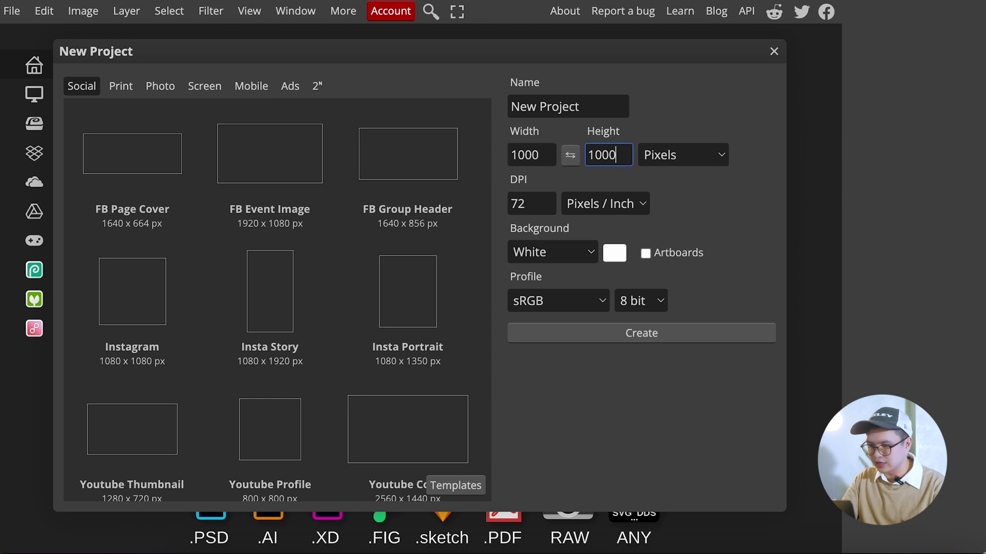
pyautogui.click(625, 341)
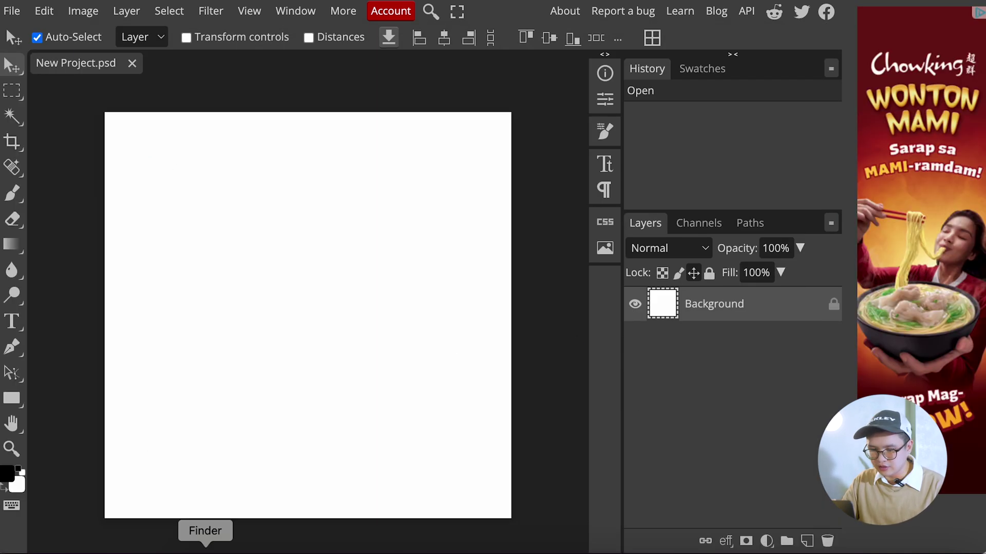
# - Place sillygoose.png from the desktop's TUTORIAL folder onto the canvas, centered at X 500 px, Y 500 px
pyautogui.click(205, 550)
pyautogui.click(280, 115)
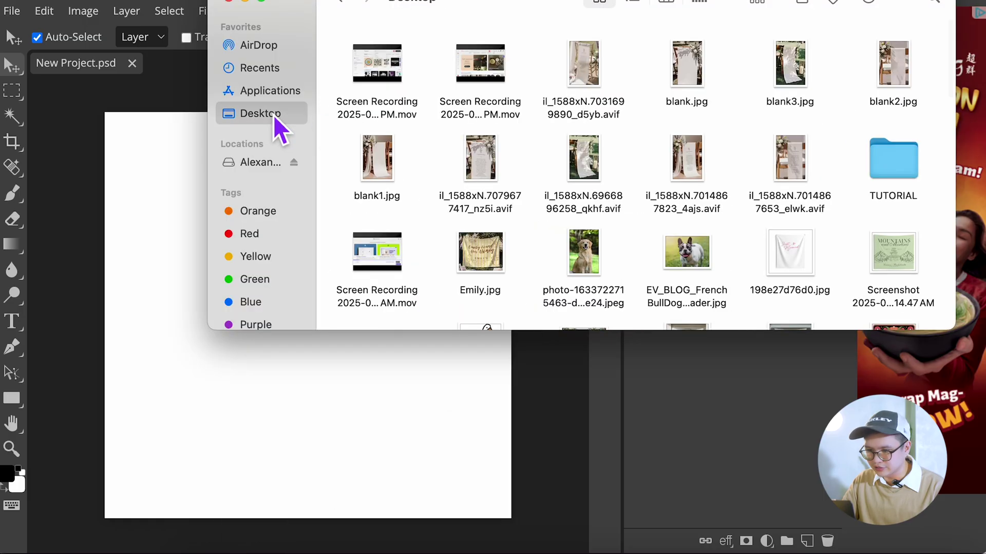
pyautogui.doubleClick(903, 162)
pyautogui.moveTo(467, 62); pyautogui.dragTo(288, 437)
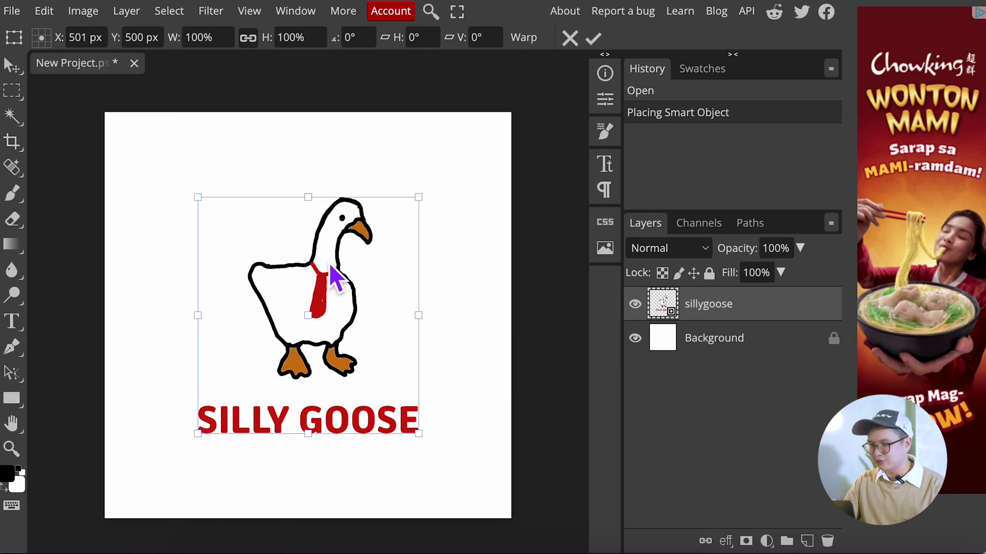
pyautogui.press('Left')
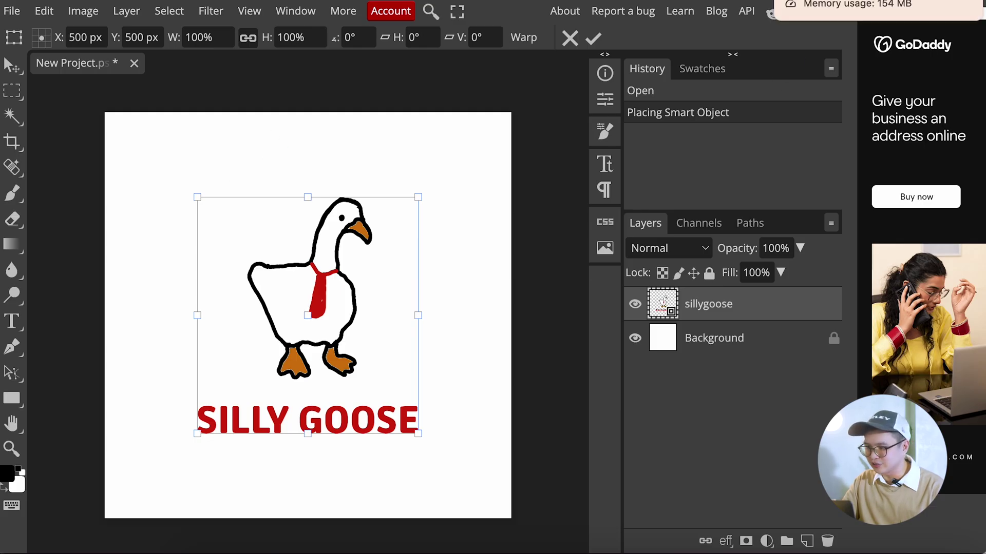
# - Switch to the Google Images results for "embroidery texture" and copy the grey vertical-thread texture image from PSDDude
pyautogui.click(842, 0)
pyautogui.scroll(5, 280, 251)
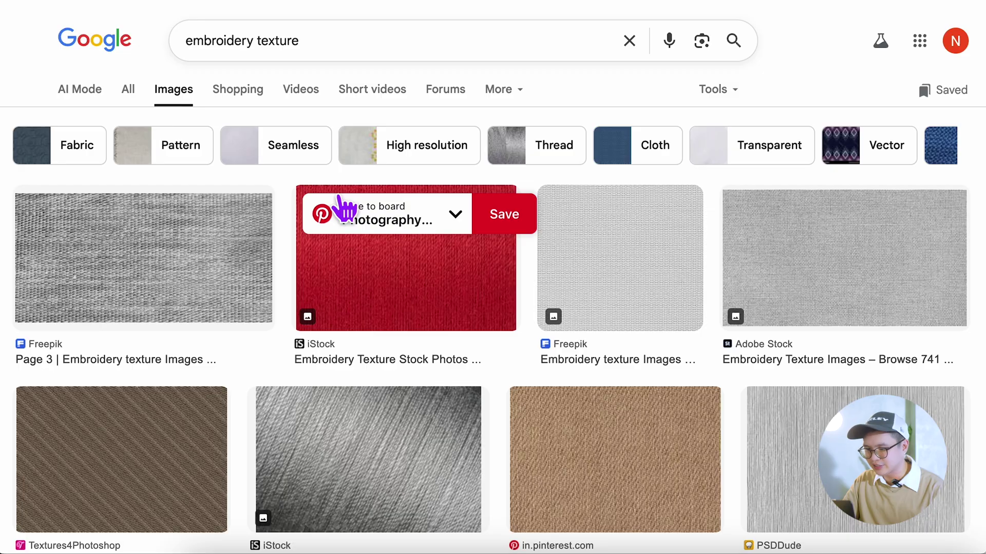
pyautogui.scroll(-2, 677, 382)
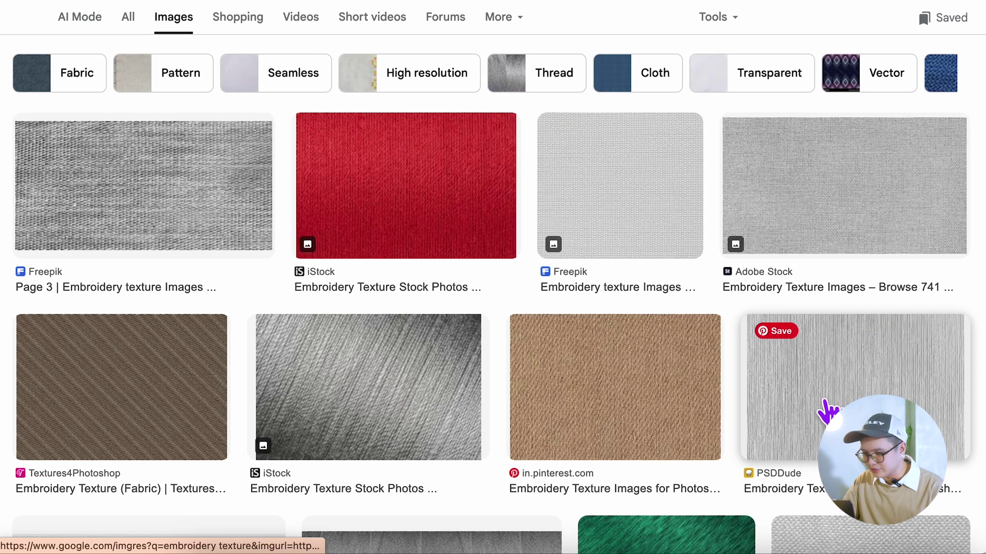
pyautogui.scroll(-1, 825, 407)
pyautogui.click(858, 347)
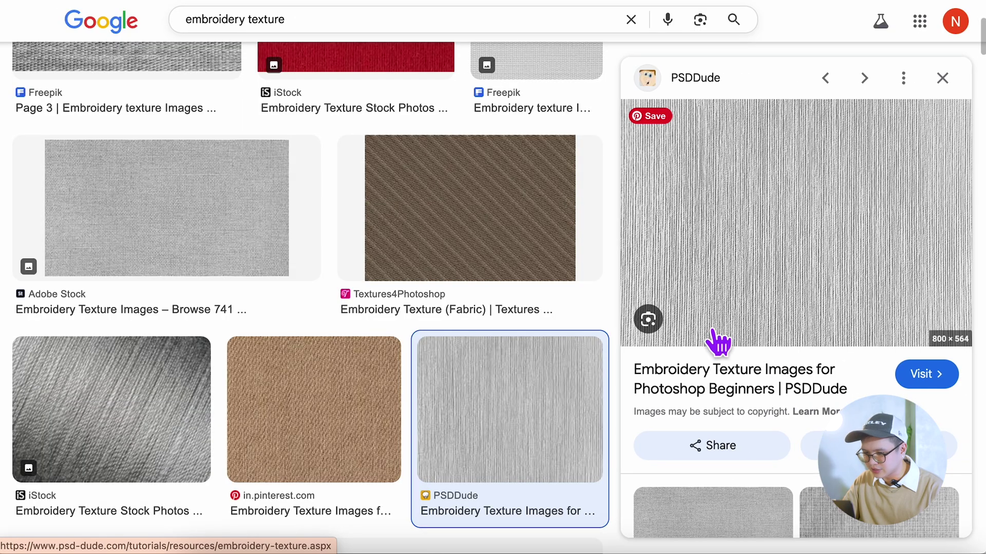
pyautogui.rightClick(735, 304)
pyautogui.click(782, 445)
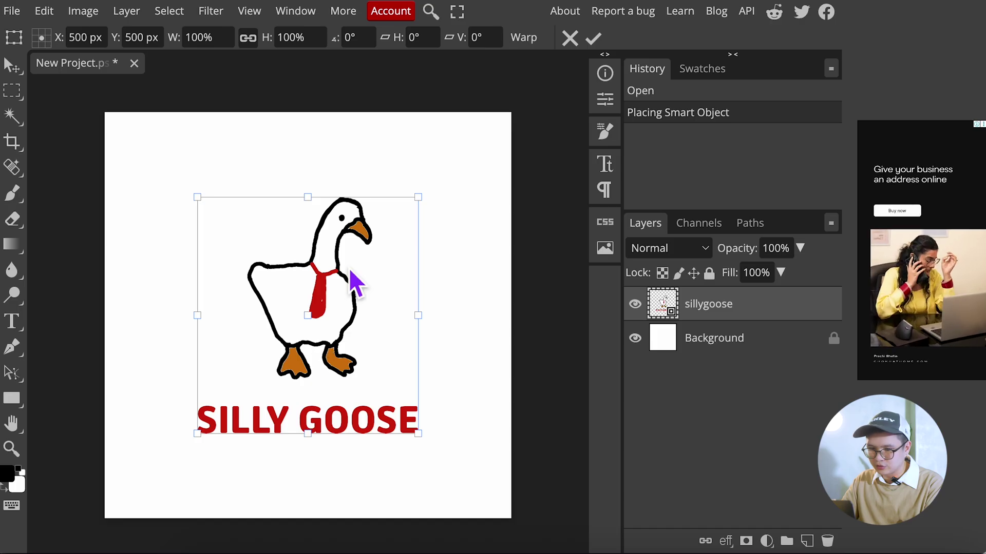
# - Return to Photopea and paste the copied texture above the sillygoose layer, allowing clipboard access
pyautogui.hotkey('ctrl', 'v')
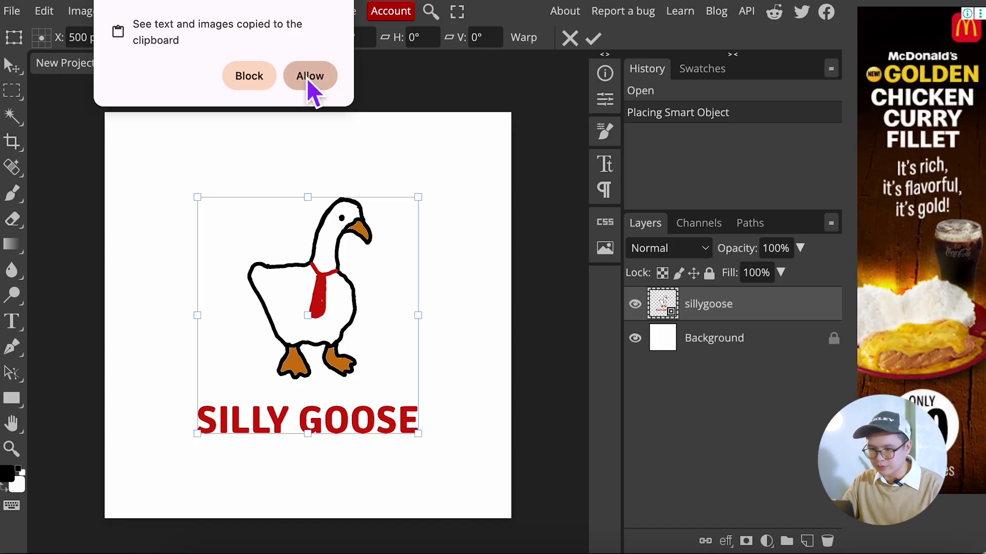
pyautogui.click(306, 77)
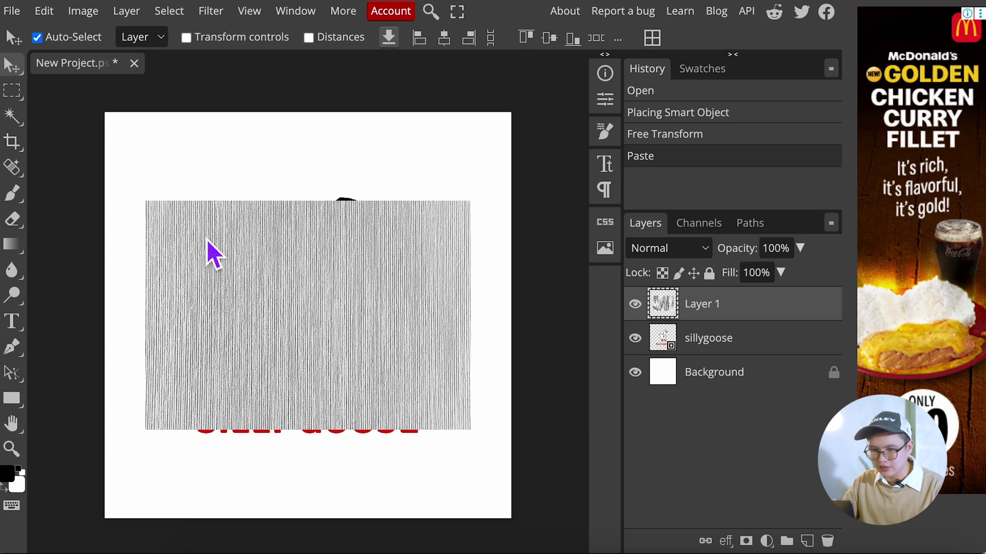
# - Rotate the texture layer to -90°, scale it to 117.76% over the design, and clip it to the sillygoose layer
pyautogui.click(186, 37)
pyautogui.moveTo(378, 293); pyautogui.dragTo(381, 282)
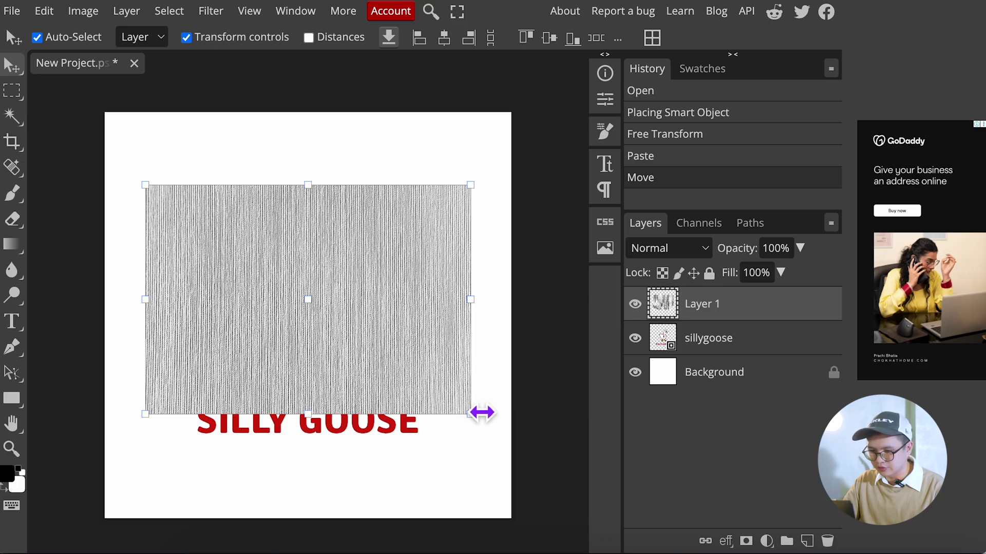
pyautogui.moveTo(479, 430); pyautogui.dragTo(444, 173)
pyautogui.moveTo(399, 304); pyautogui.dragTo(368, 304)
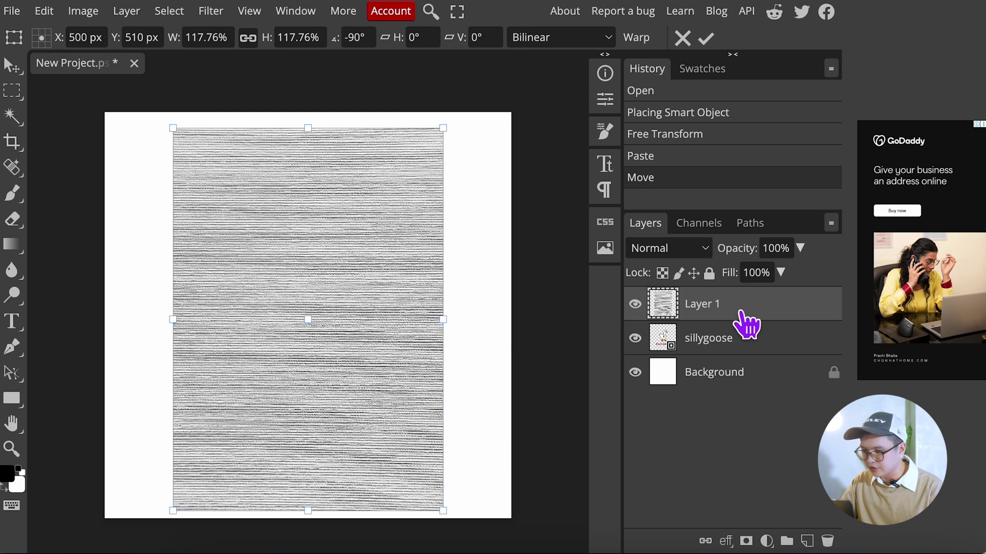
pyautogui.keyDown('alt'); pyautogui.click(745, 322); pyautogui.keyUp('alt')
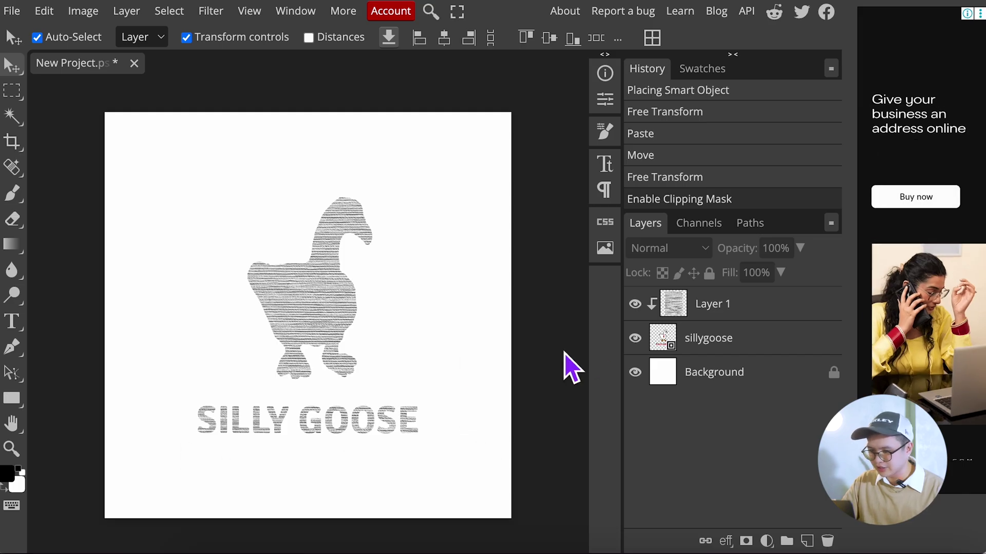
# - Set the blend mode of the clipped texture layer (Layer 1) to Multiply so the stitches overlay the goose design
pyautogui.click(724, 316)
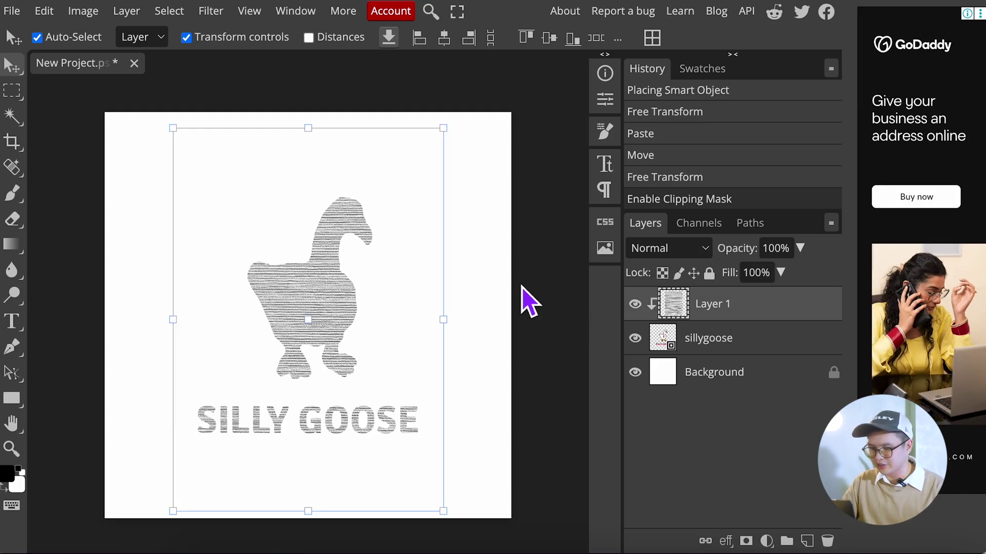
pyautogui.click(430, 434)
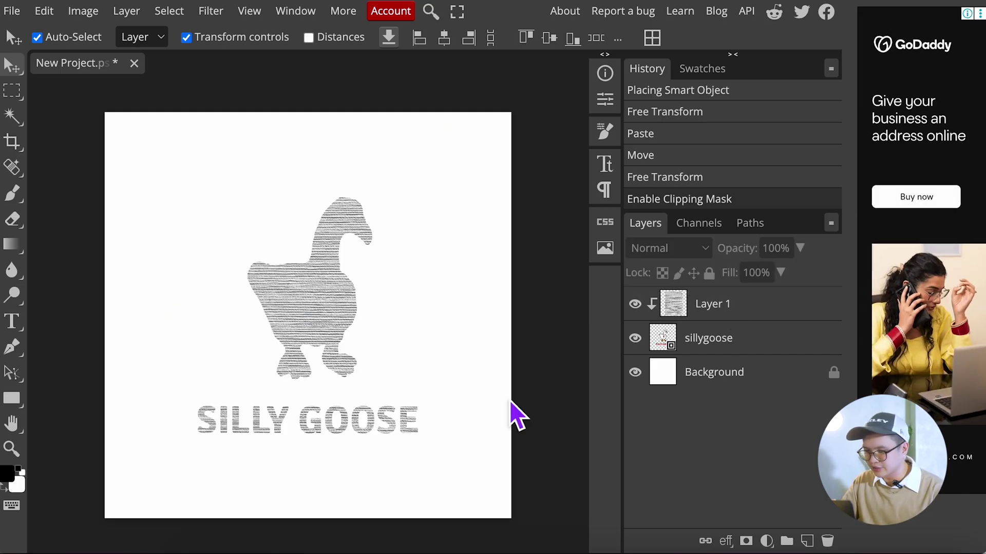
pyautogui.click(724, 314)
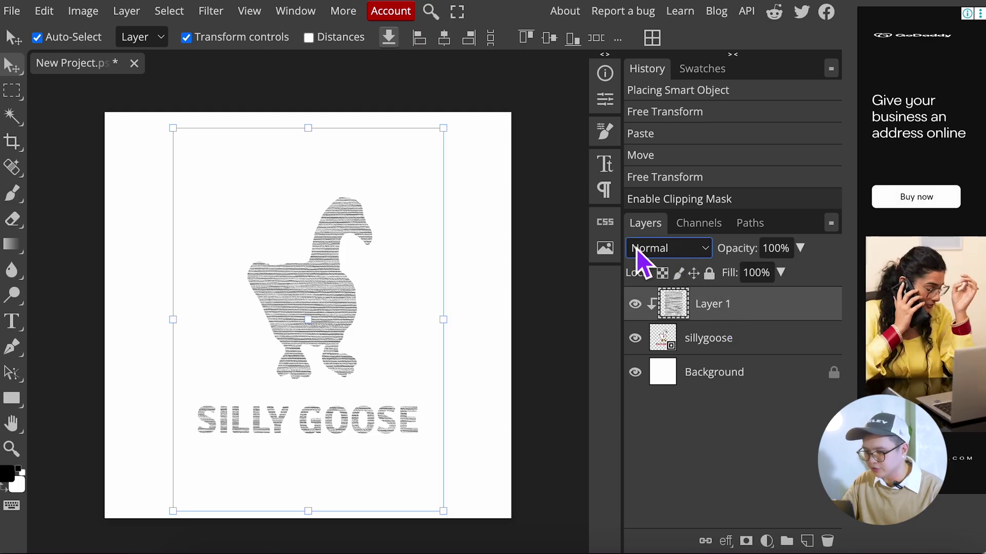
pyautogui.click(688, 255)
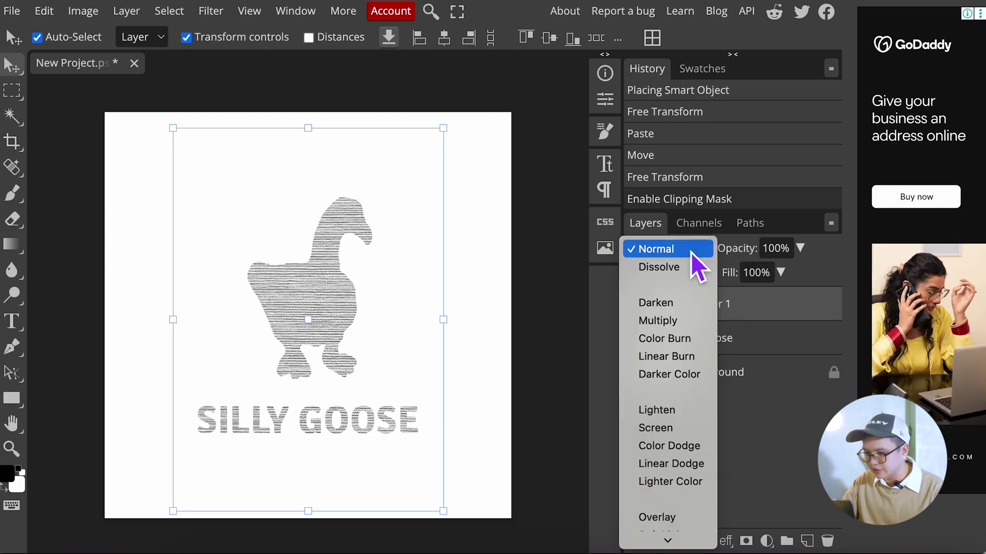
pyautogui.click(682, 322)
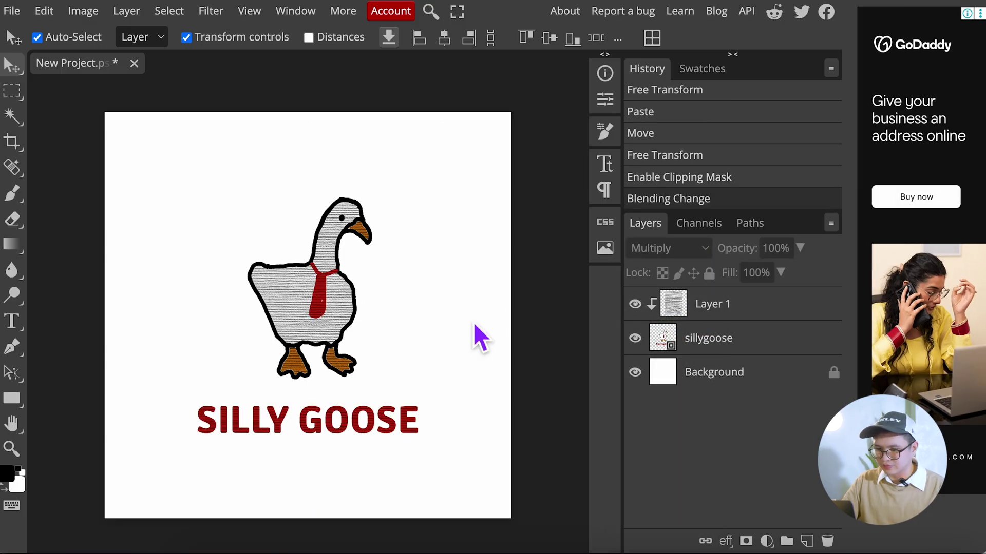
pyautogui.scroll(2, 367, 356)
pyautogui.scroll(1, 309, 322)
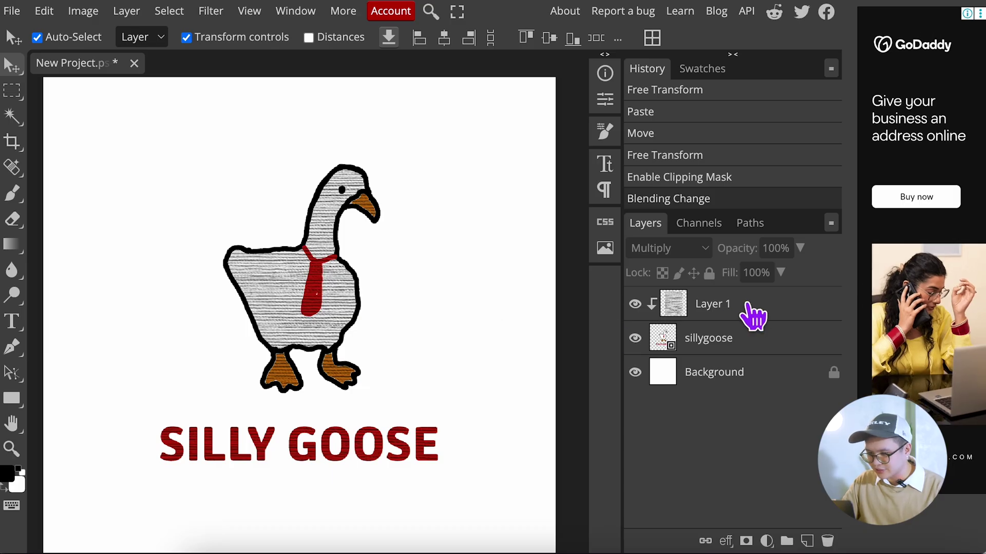
# - Apply a Levels adjustment to the texture layer with input levels of black 31, midtone 1.26 and white 208
pyautogui.click(750, 311)
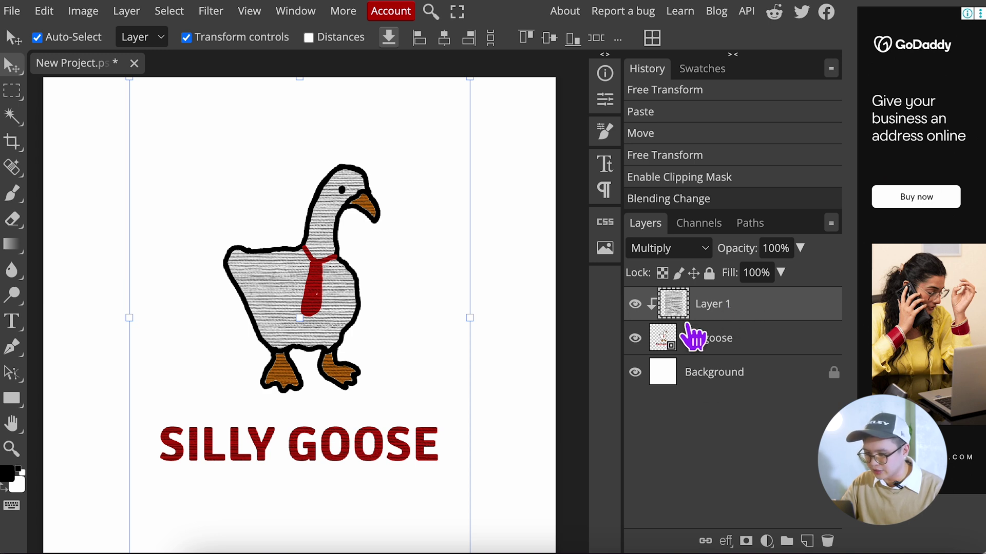
pyautogui.click(96, 12)
pyautogui.moveTo(119, 71)
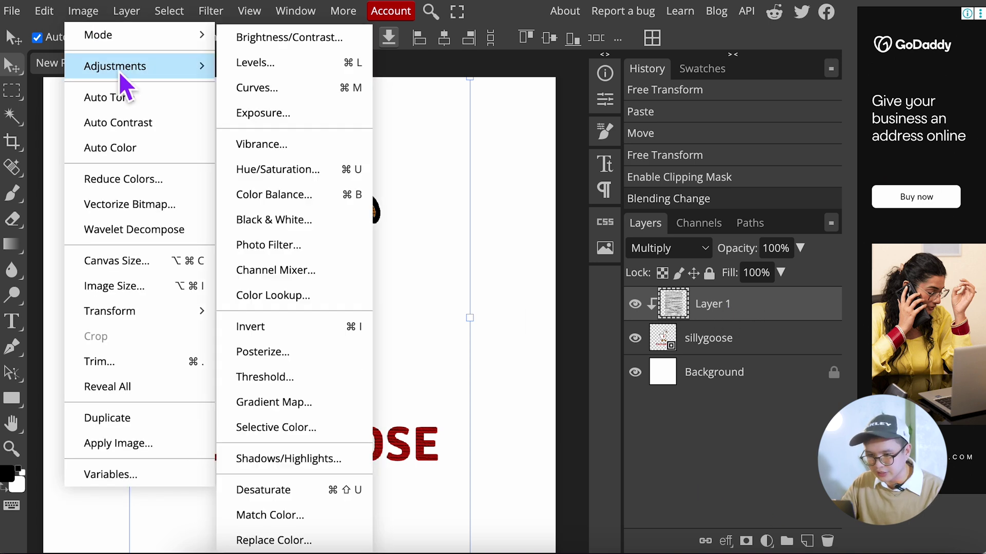
pyautogui.click(303, 62)
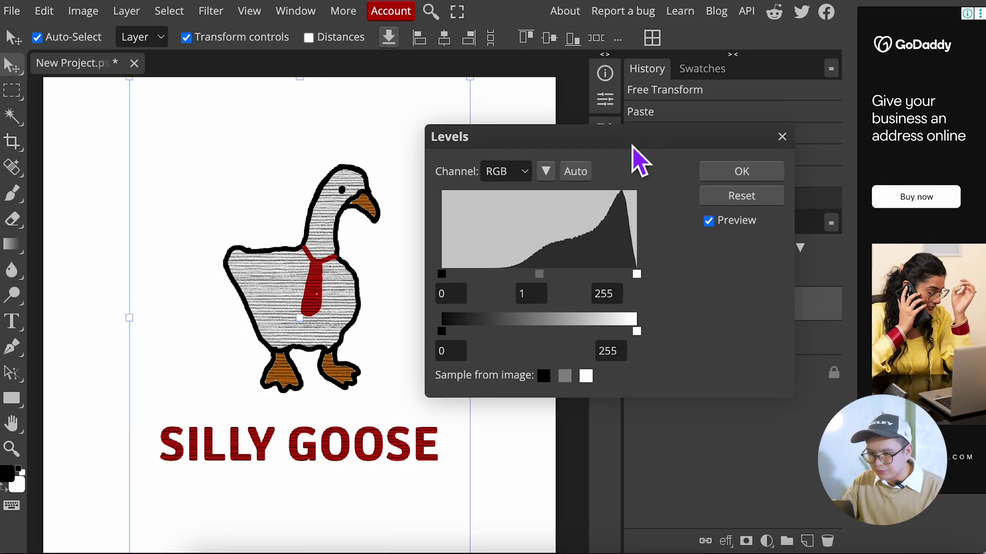
pyautogui.moveTo(632, 145); pyautogui.dragTo(691, 146)
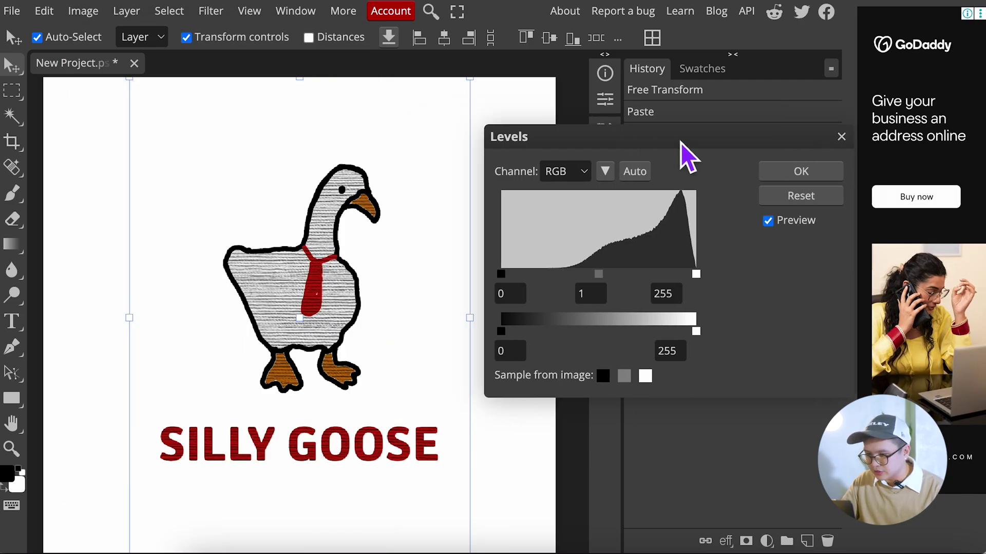
pyautogui.moveTo(701, 280); pyautogui.dragTo(665, 276)
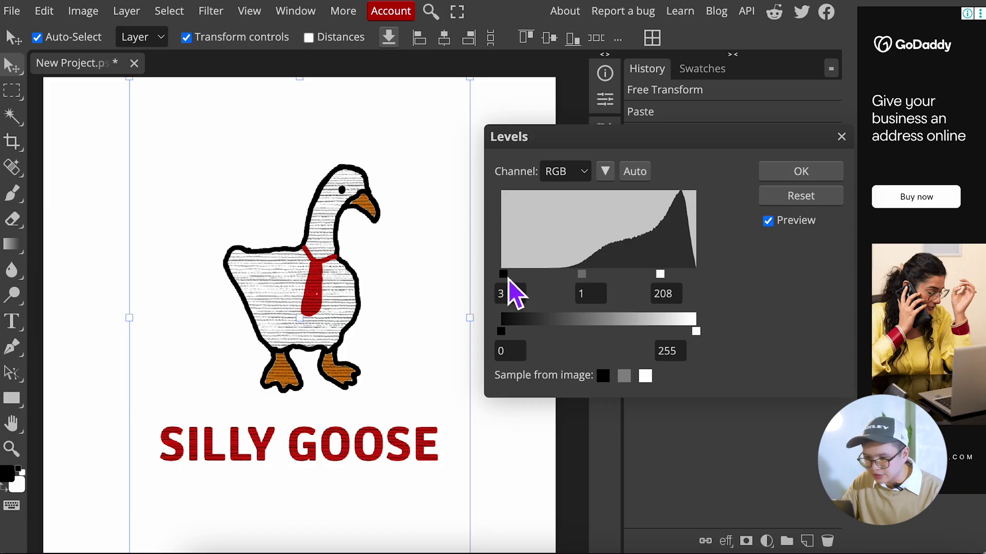
pyautogui.moveTo(511, 281); pyautogui.dragTo(536, 280)
pyautogui.moveTo(593, 277)
pyautogui.mouseDown()
pyautogui.moveTo(593, 290)
pyautogui.moveTo(587, 278)
pyautogui.mouseUp()
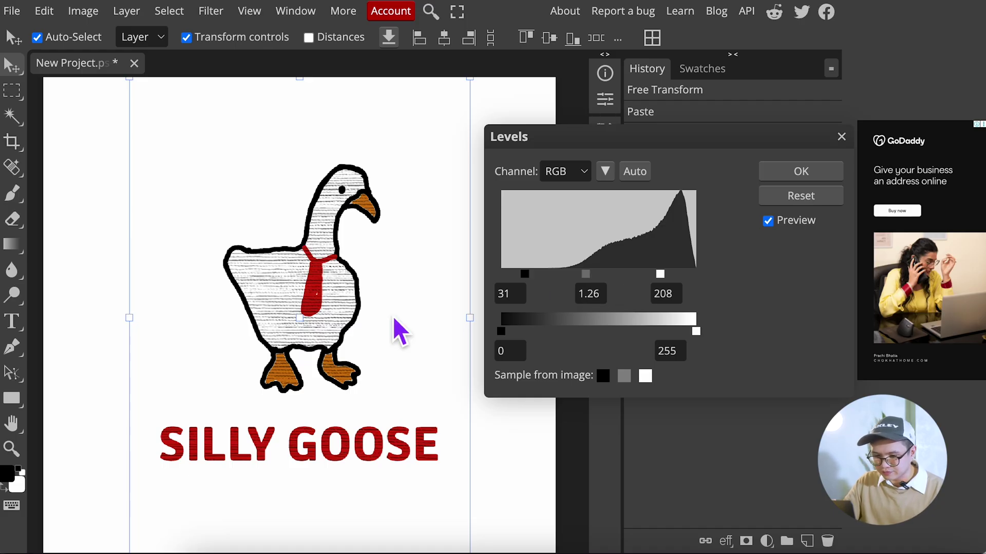
pyautogui.click(805, 172)
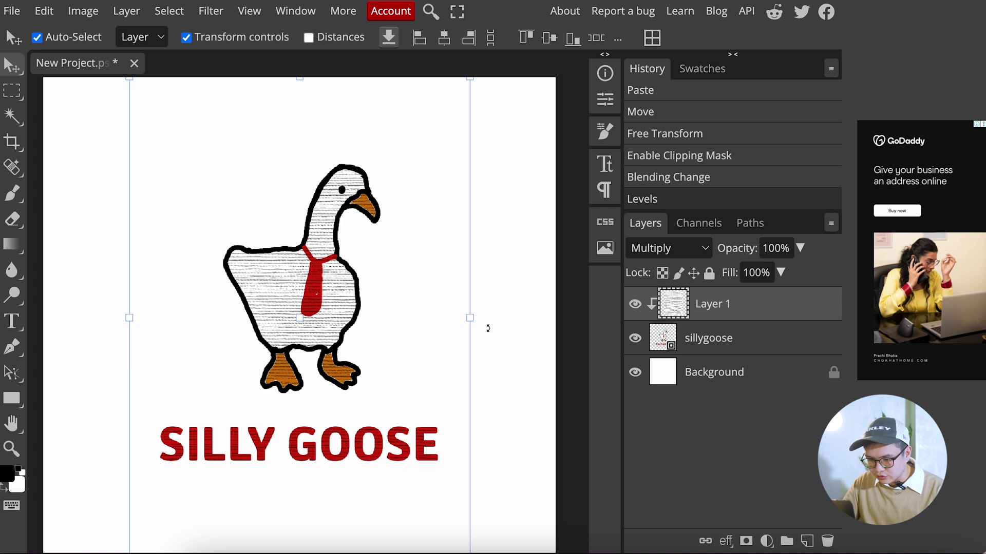
pyautogui.click(511, 344)
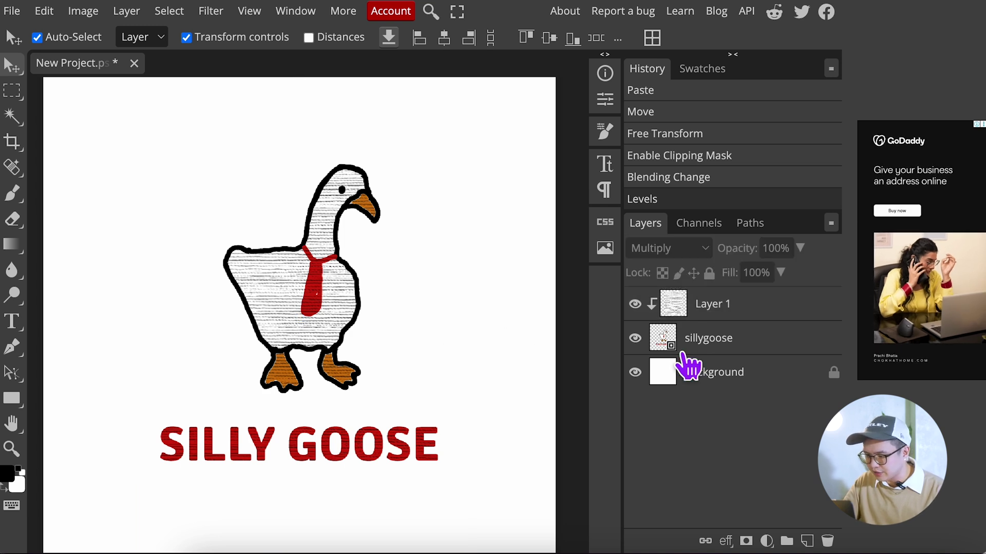
# - Open the blending options of the sillygoose layer and enable a Drop Shadow
pyautogui.click(734, 344)
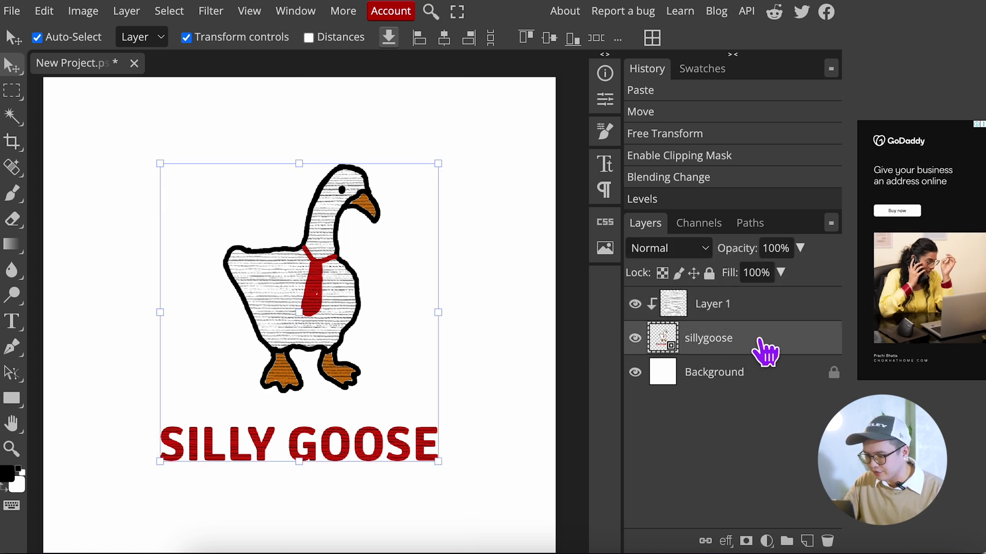
pyautogui.rightClick(764, 352)
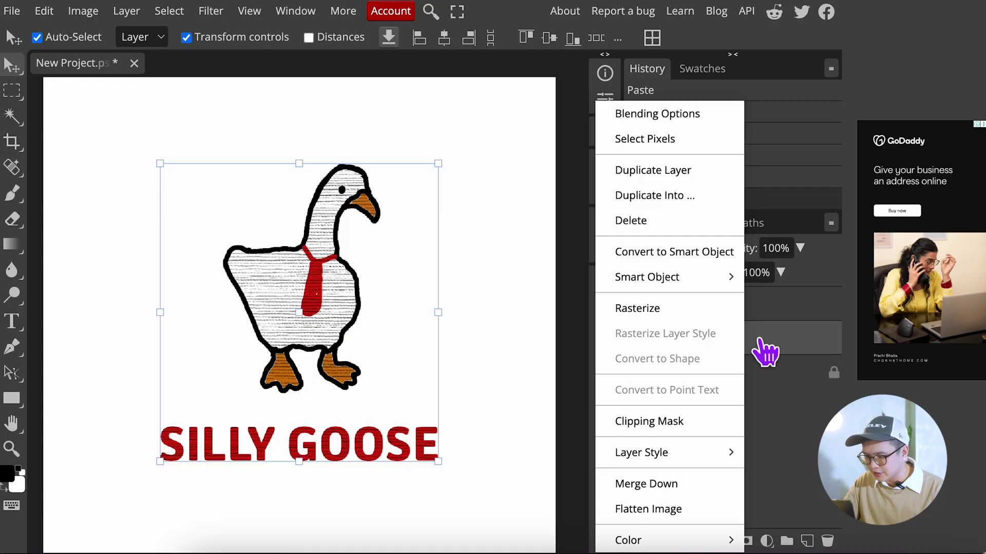
pyautogui.click(760, 351)
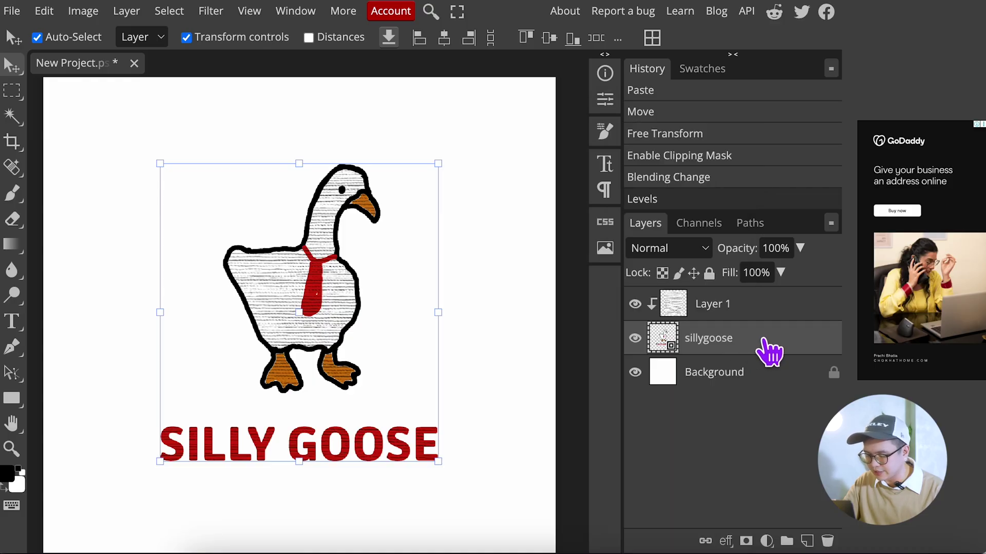
pyautogui.rightClick(770, 352)
pyautogui.rightClick(740, 352)
pyautogui.click(671, 123)
pyautogui.moveTo(426, 149); pyautogui.dragTo(766, 151)
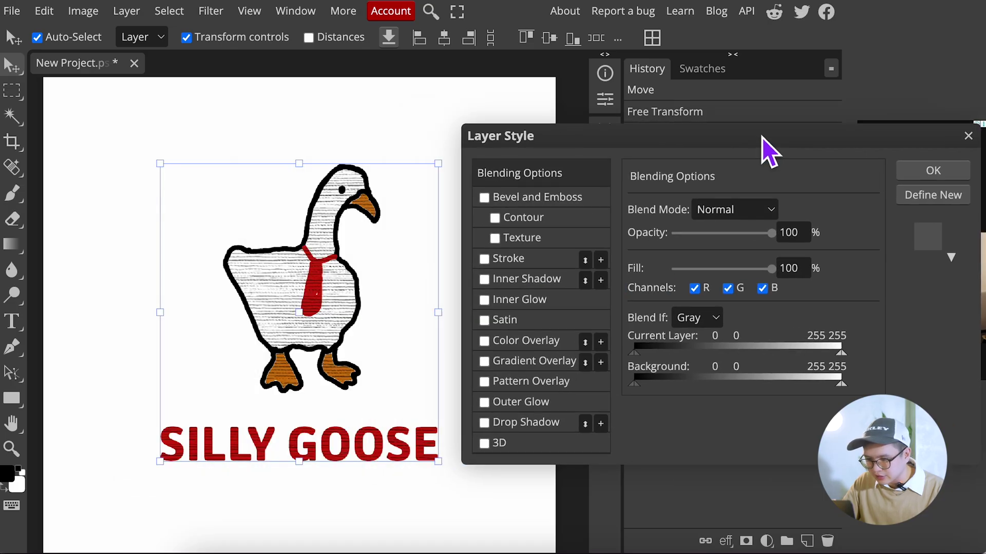
pyautogui.click(521, 425)
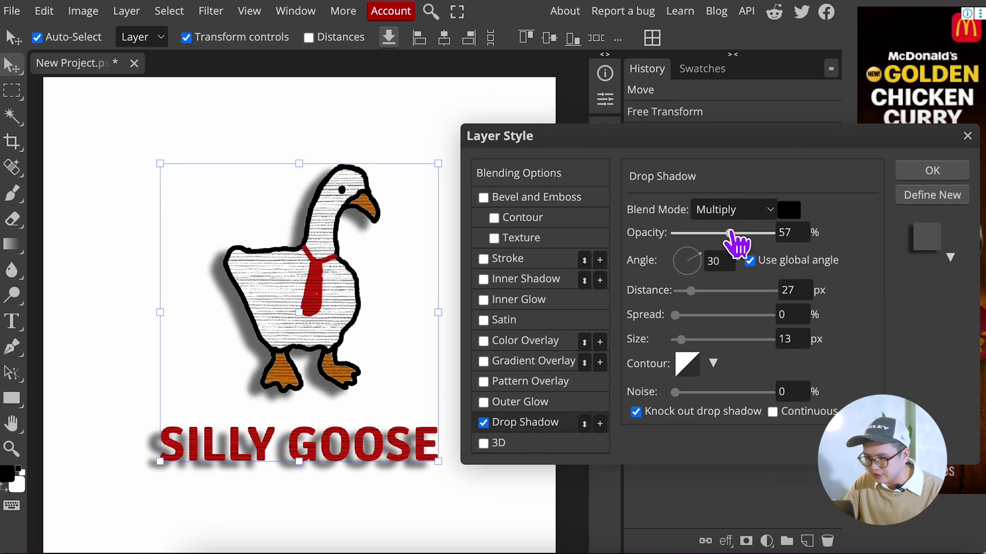
# - Set the drop shadow to 13% opacity, 136° angle, 5 px distance and 1 px size, and apply the layer style
pyautogui.moveTo(730, 234); pyautogui.dragTo(688, 234)
pyautogui.moveTo(691, 291); pyautogui.dragTo(682, 291)
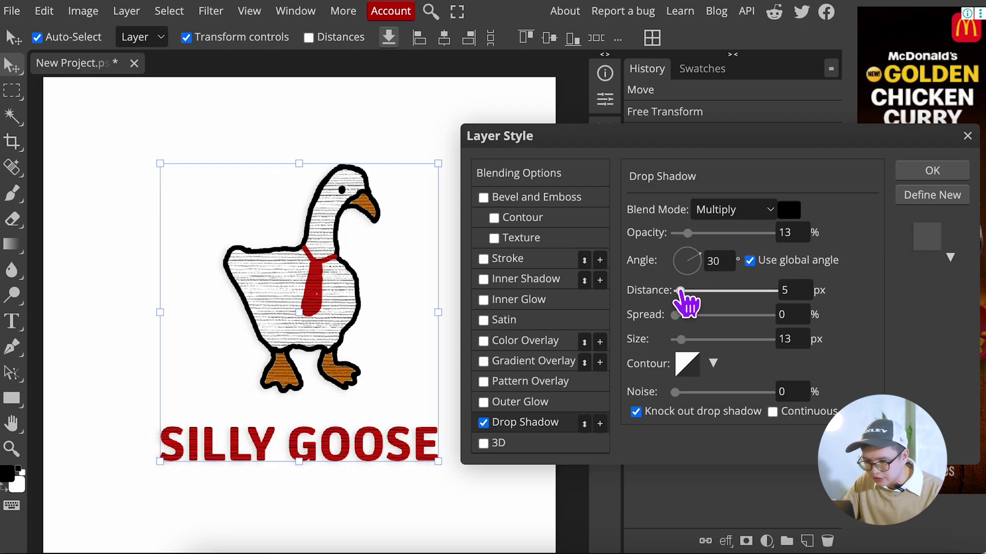
pyautogui.moveTo(698, 260)
pyautogui.mouseDown()
pyautogui.moveTo(676, 252)
pyautogui.moveTo(679, 264)
pyautogui.mouseUp()
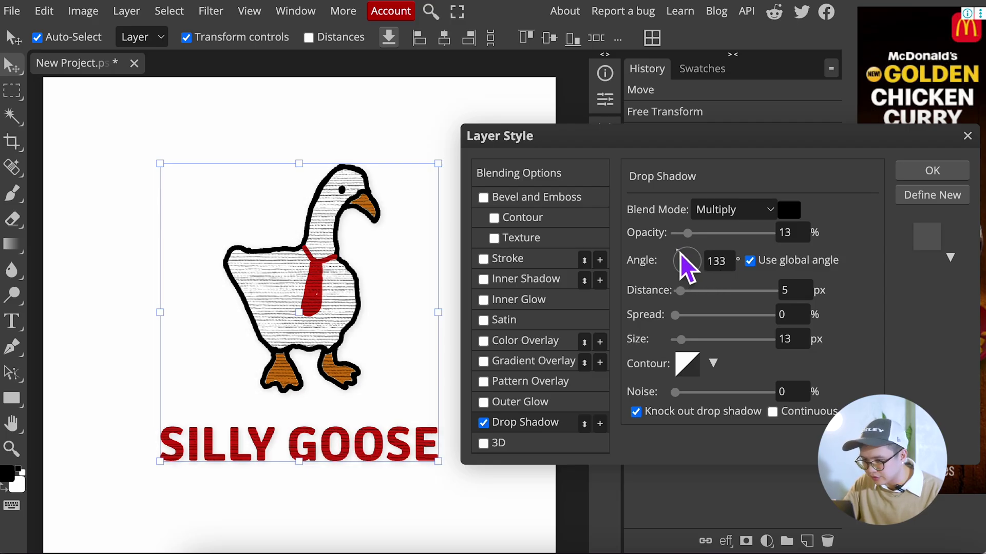
pyautogui.moveTo(682, 248); pyautogui.dragTo(679, 255)
pyautogui.moveTo(680, 341)
pyautogui.mouseDown()
pyautogui.moveTo(709, 336)
pyautogui.moveTo(668, 343)
pyautogui.mouseUp()
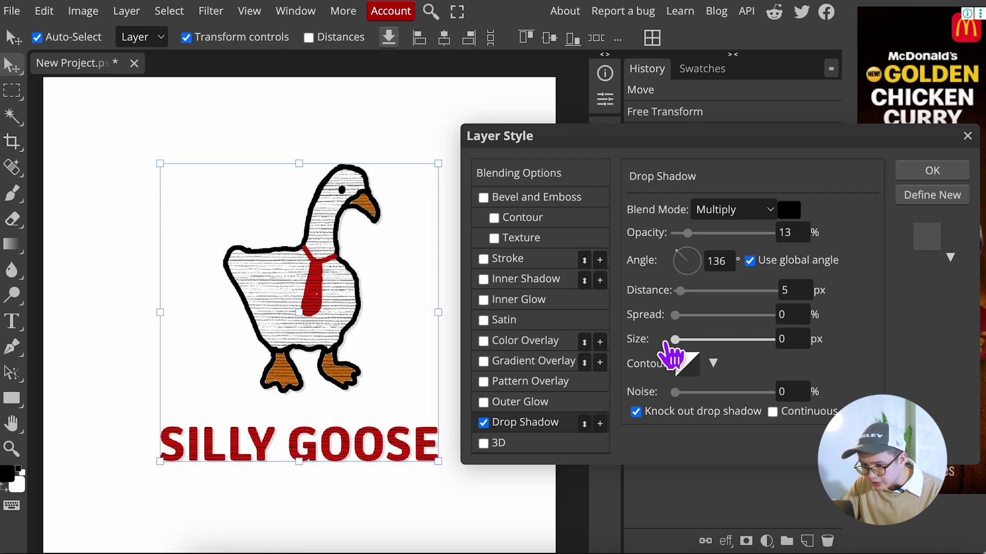
pyautogui.click(801, 342)
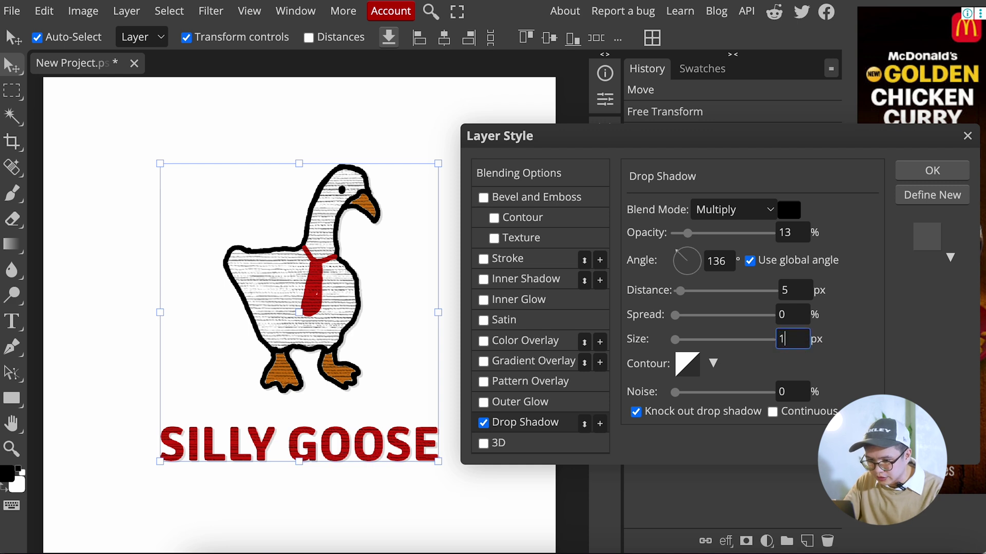
pyautogui.scroll(1, 333, 349)
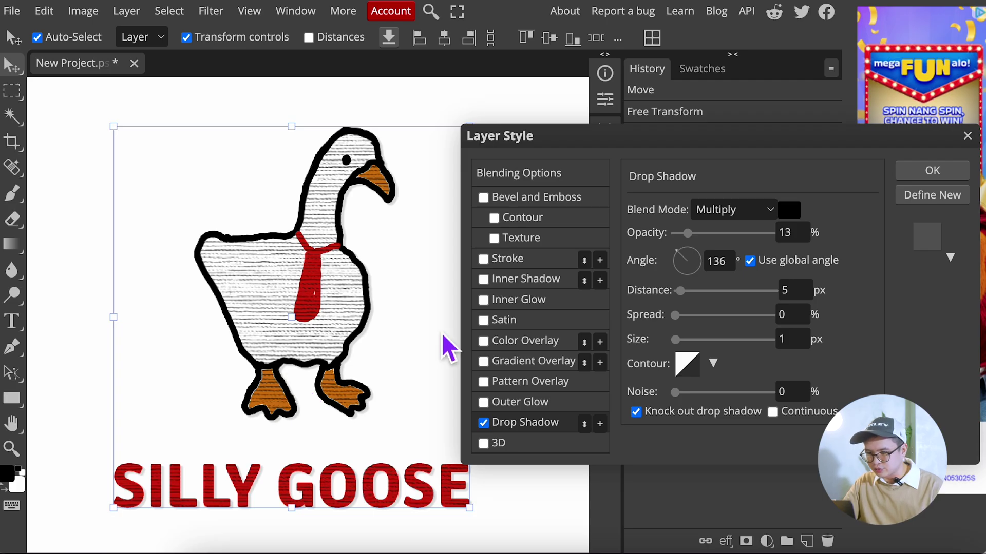
pyautogui.click(933, 173)
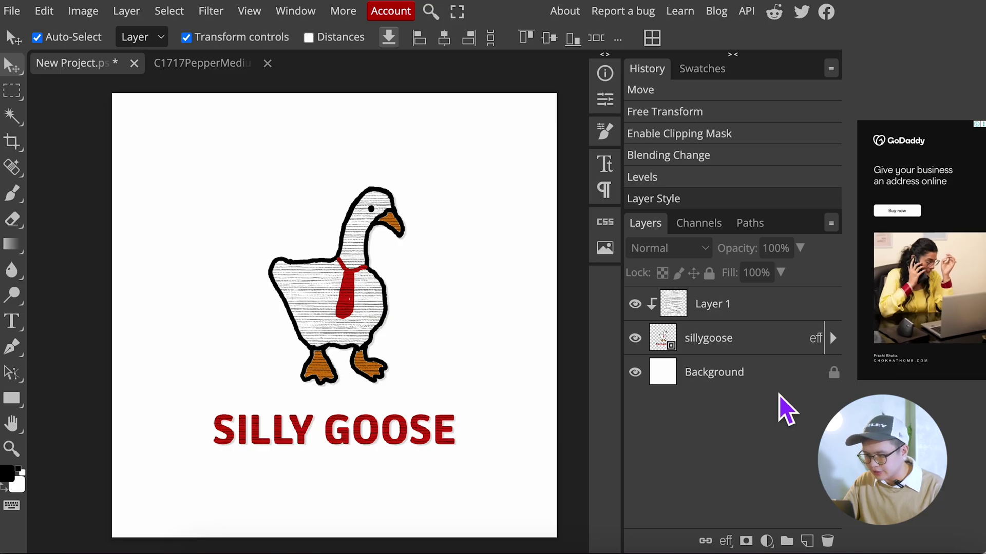
# - Hide the white Background layer and copy the design into the C1717Pepper shirt photo, scaled to about 57.9% on the wearer's left chest
pyautogui.click(635, 372)
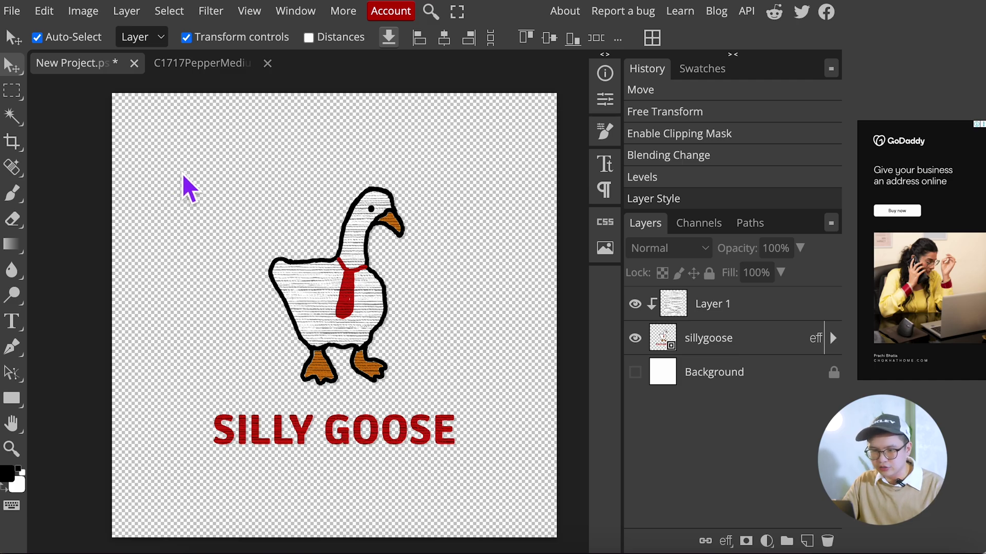
pyautogui.moveTo(247, 199); pyautogui.dragTo(392, 330)
pyautogui.moveTo(310, 407); pyautogui.dragTo(377, 350)
pyautogui.scroll(3, 396, 282)
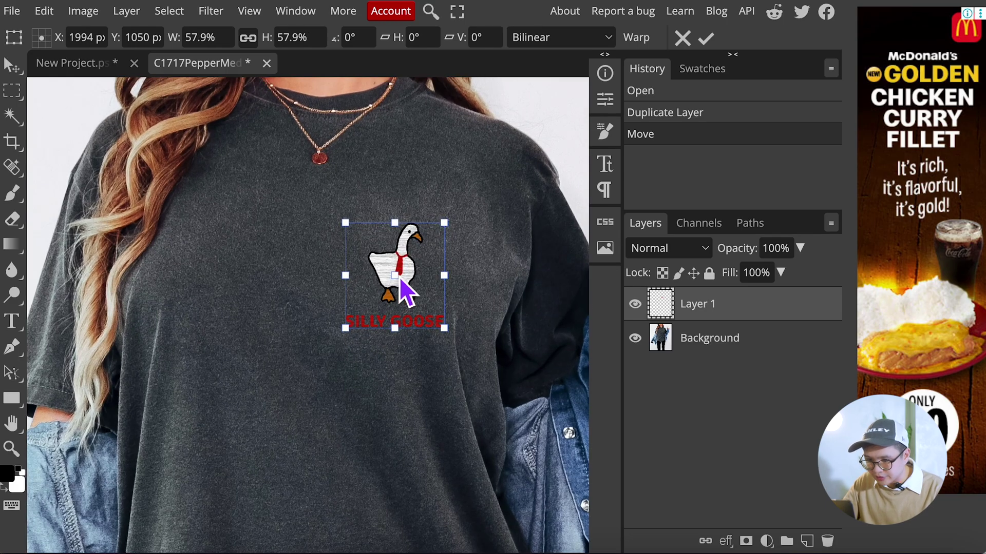
pyautogui.press('Return')
pyautogui.scroll(-1, 525, 313)
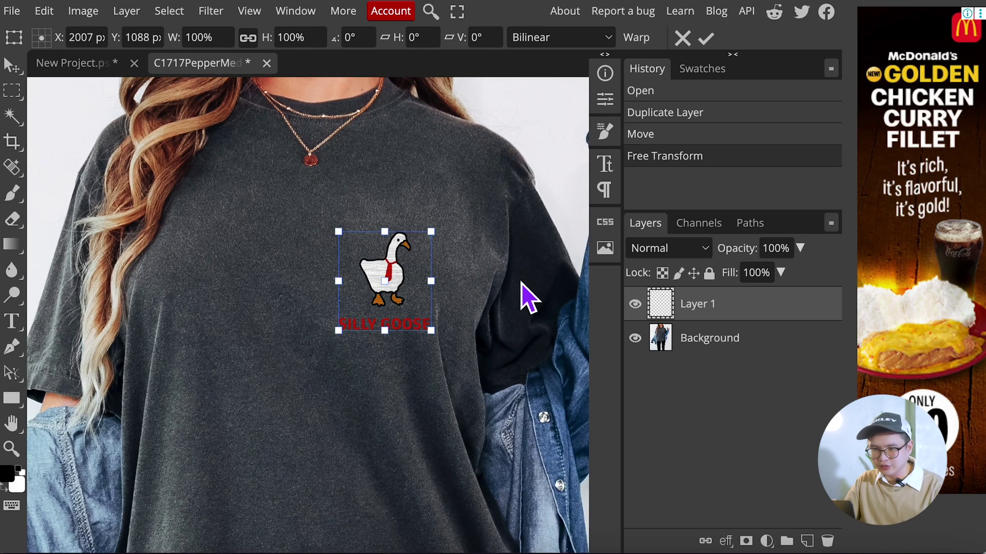
pyautogui.scroll(1, 432, 203)
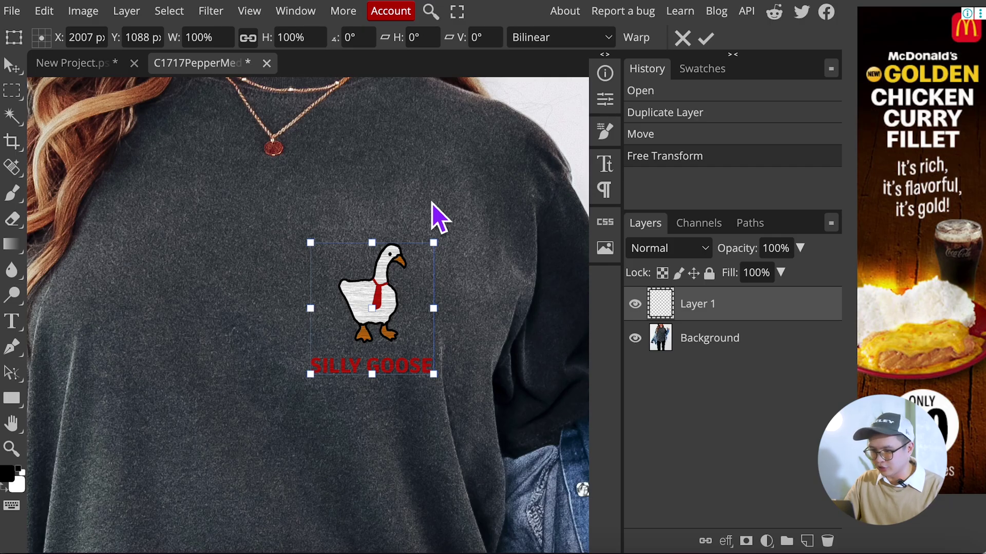
pyautogui.scroll(-2, 432, 203)
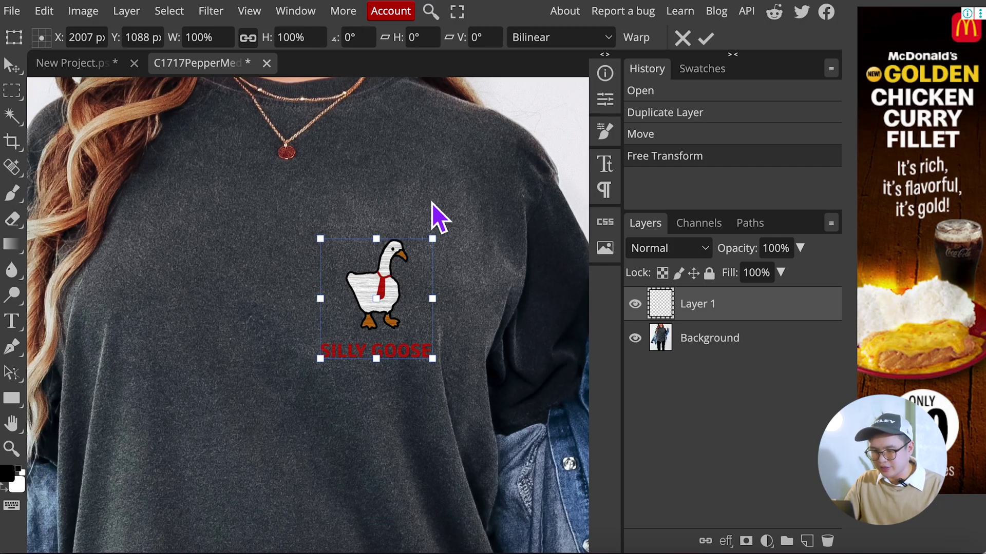
pyautogui.scroll(1, 432, 204)
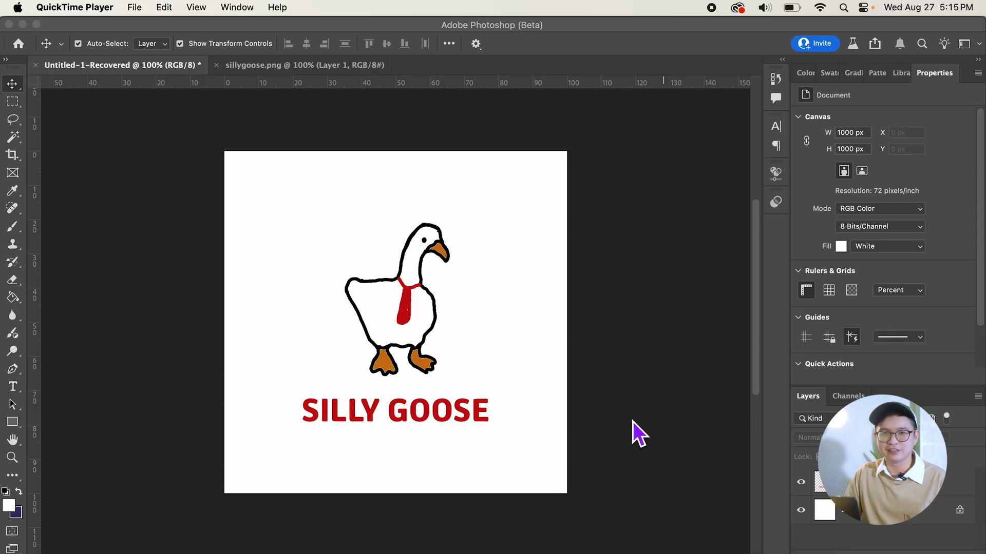
# - Switch to Photoshop and apply the Embroidery parametric filter to the Silly Goose design layer
pyautogui.click(608, 359)
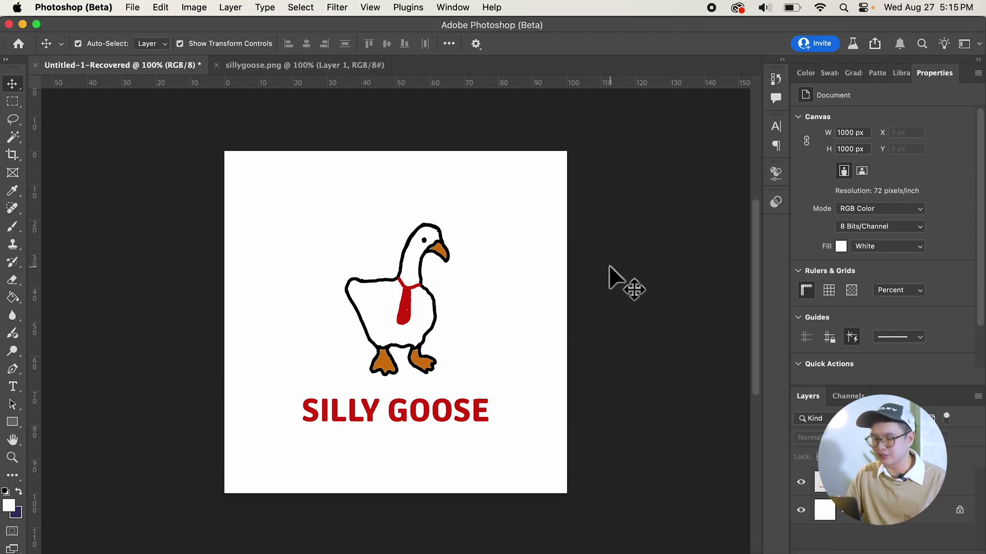
pyautogui.click(821, 482)
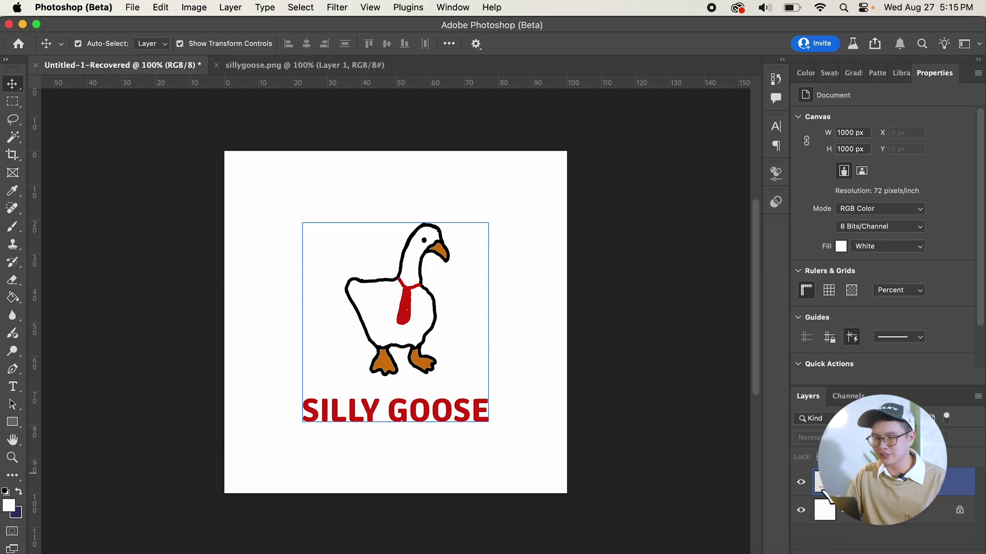
pyautogui.click(626, 359)
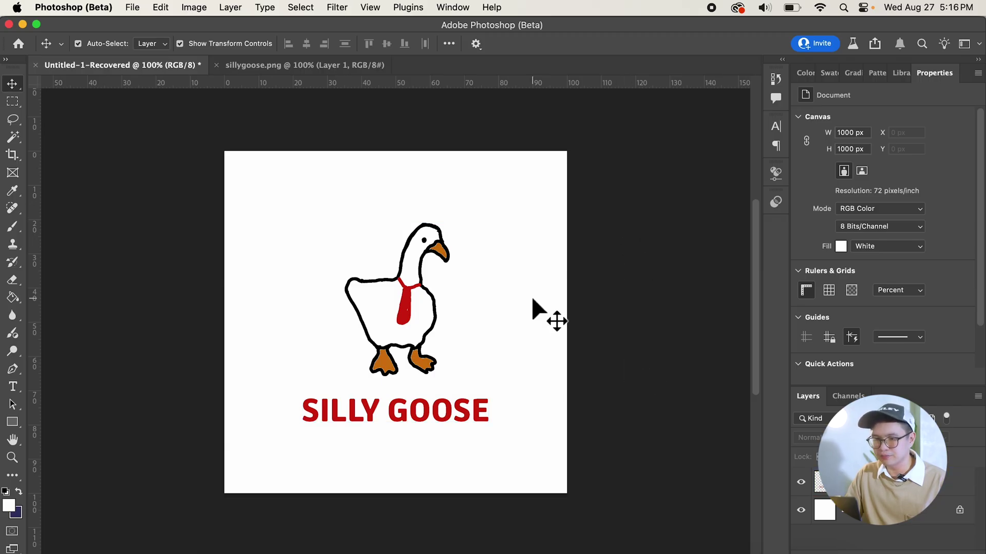
pyautogui.click(412, 317)
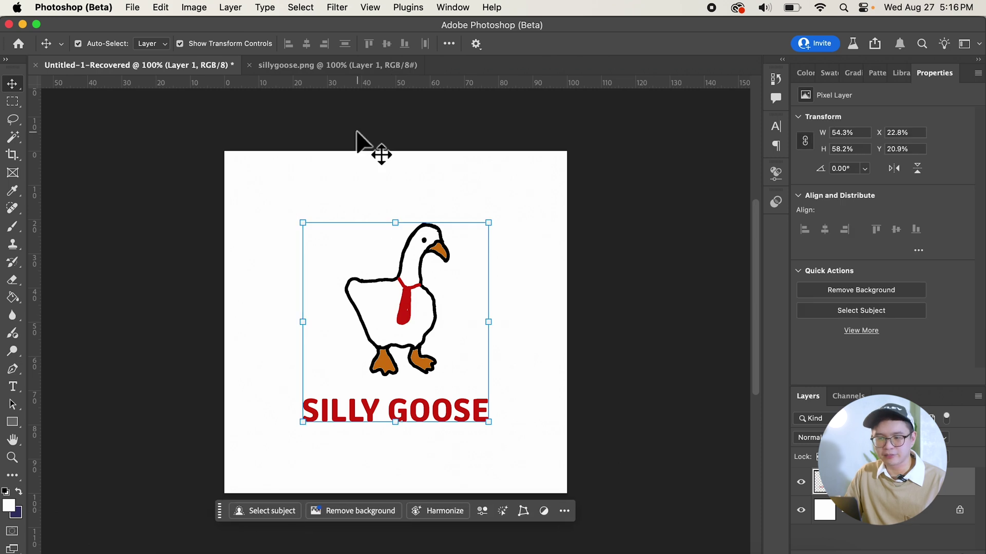
pyautogui.click(348, 15)
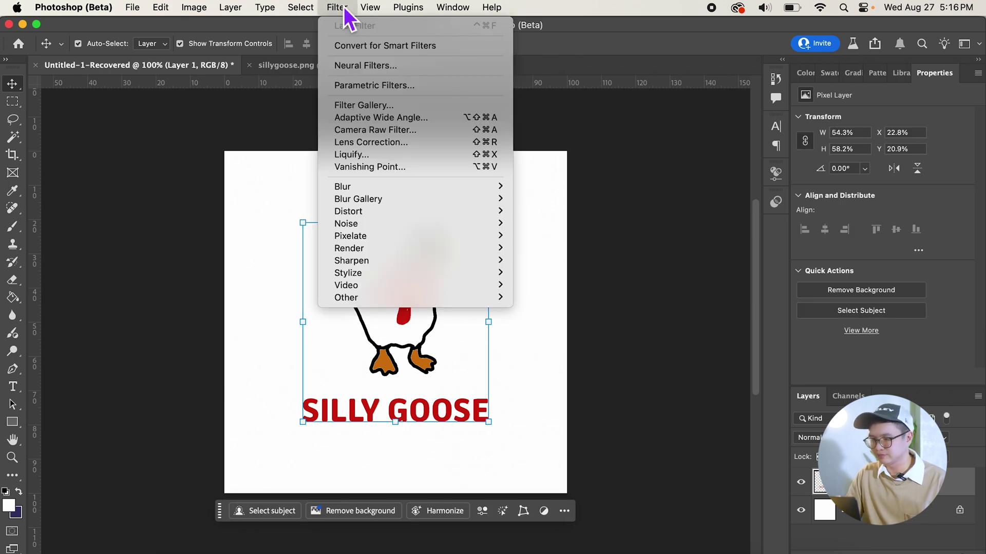
pyautogui.click(374, 86)
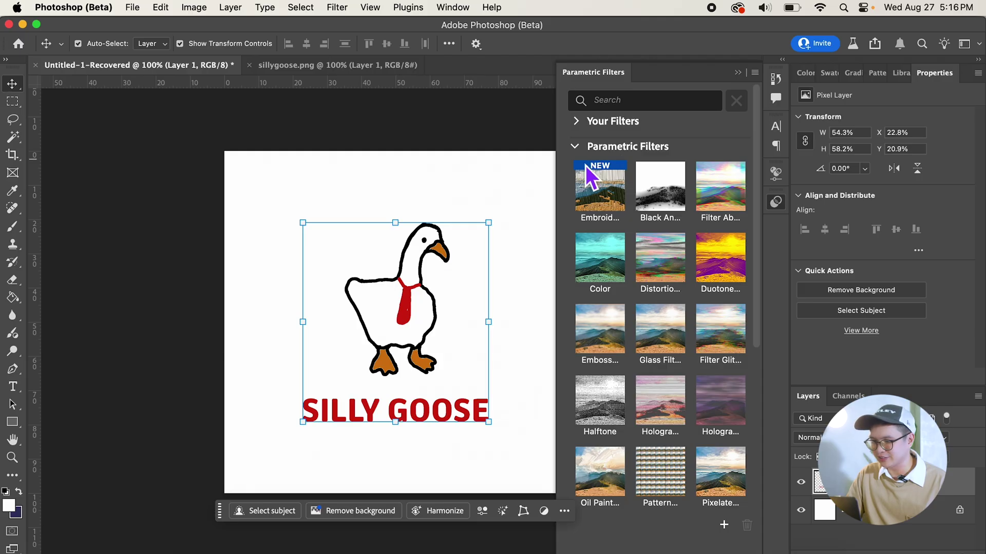
pyautogui.click(603, 190)
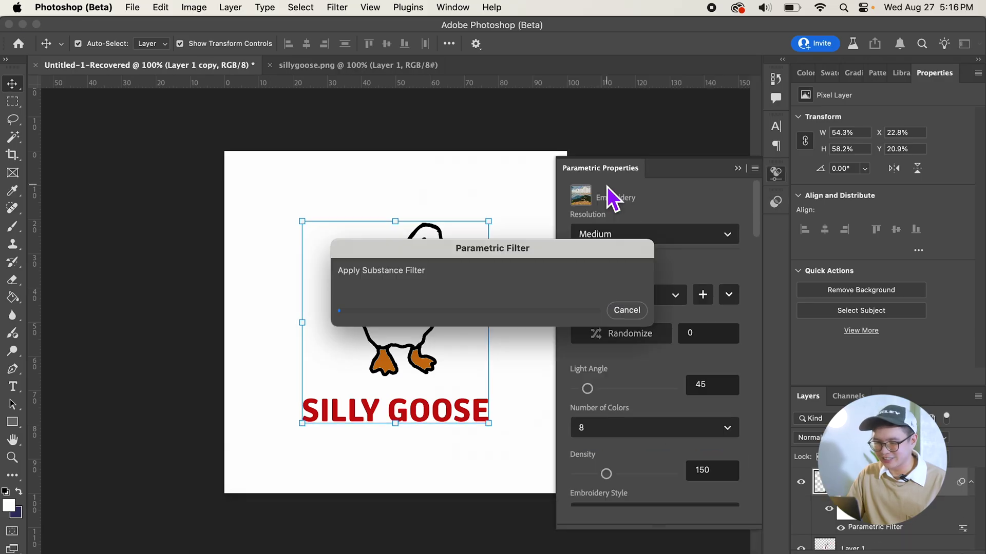
# - Compare several stitch densities in the embroidery filter, including 185 and 124, and set the density to 205
pyautogui.hscroll(3, 528, 315)
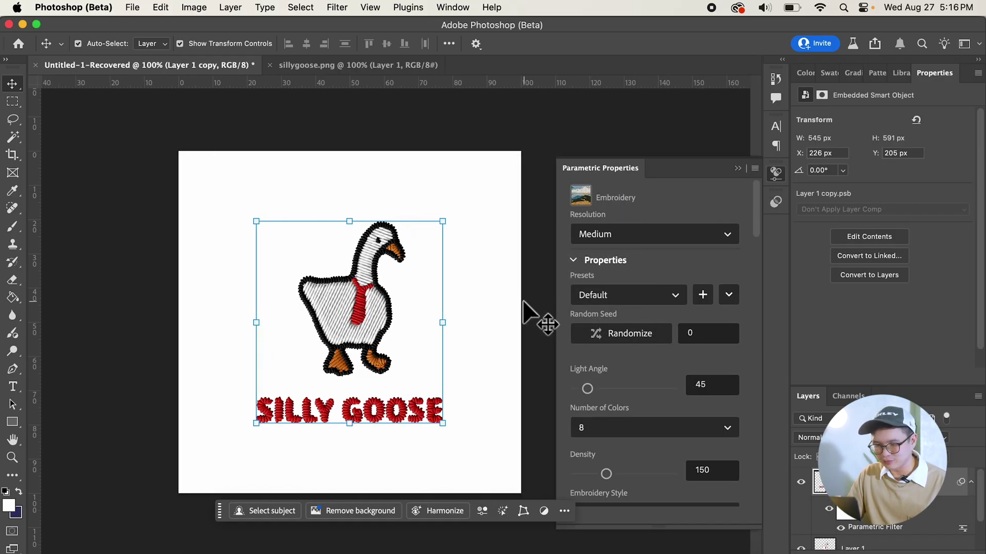
pyautogui.scroll(5, 452, 302)
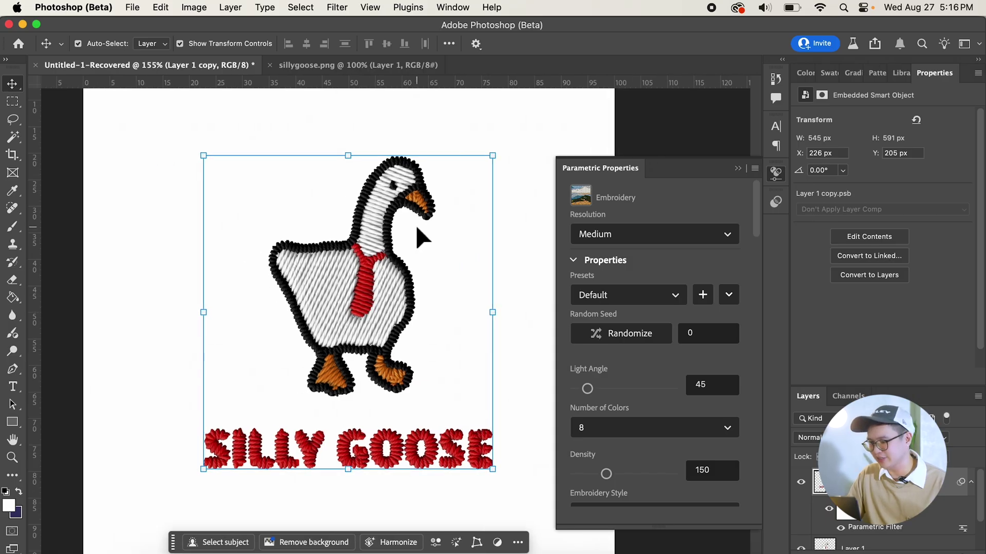
pyautogui.scroll(-4, 652, 359)
pyautogui.moveTo(607, 332); pyautogui.dragTo(596, 331)
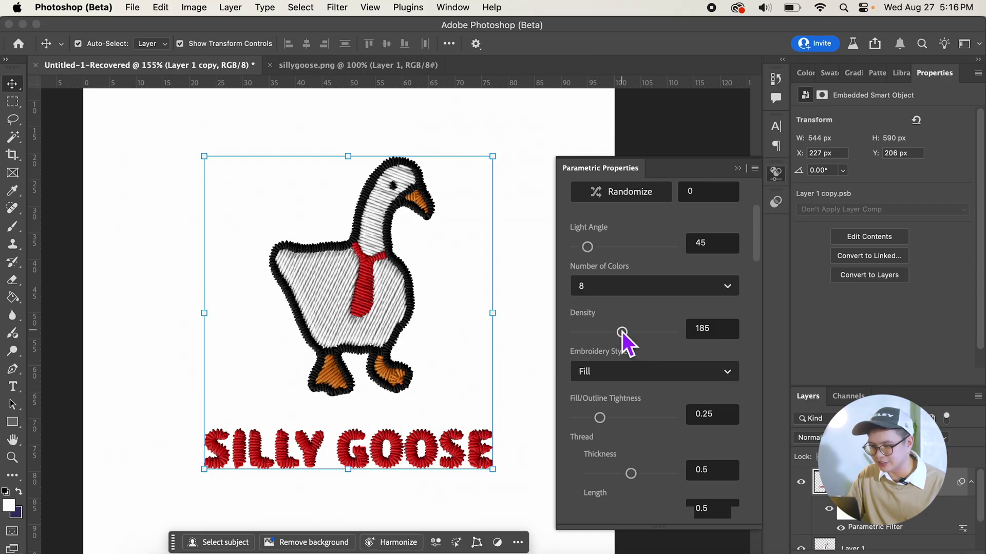
pyautogui.moveTo(622, 331); pyautogui.dragTo(599, 335)
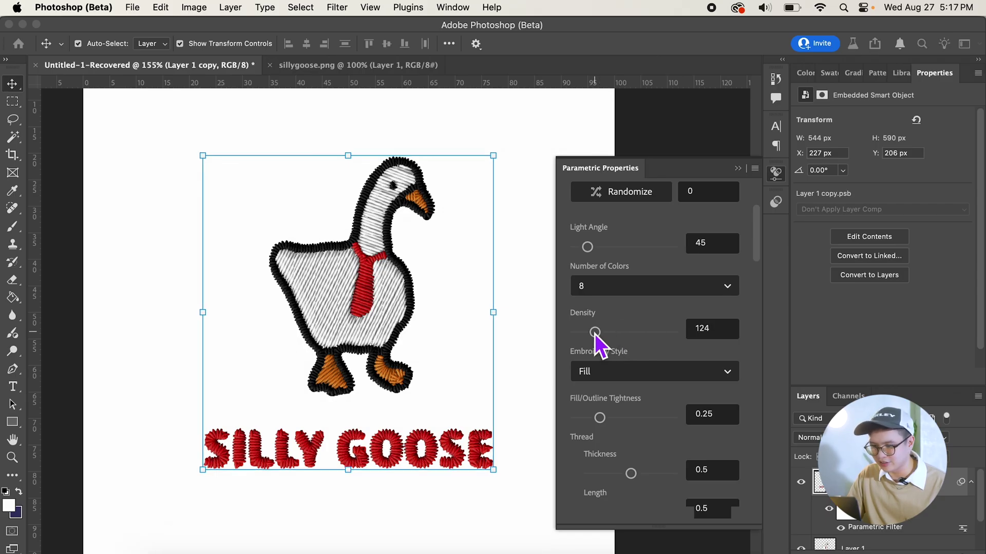
pyautogui.moveTo(598, 333); pyautogui.dragTo(633, 334)
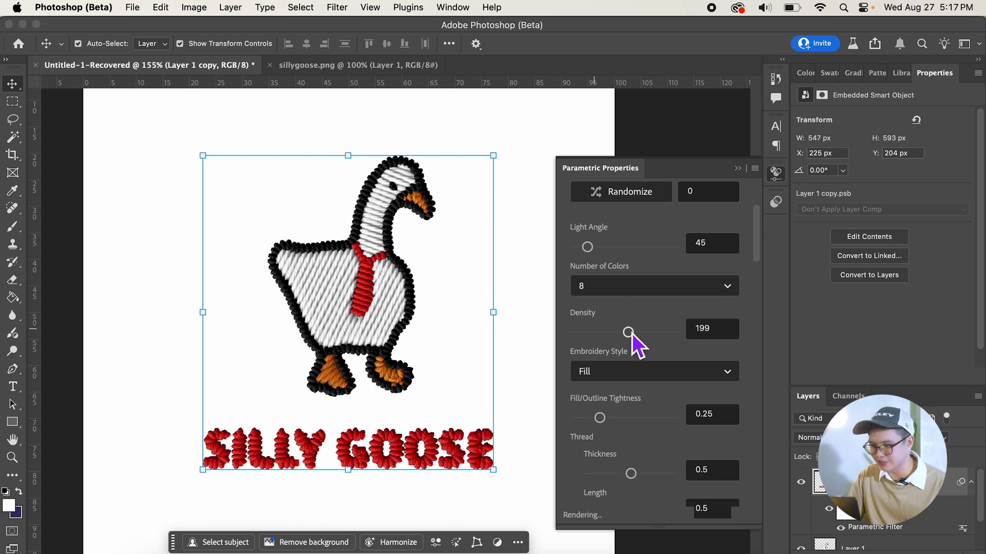
pyautogui.moveTo(632, 334); pyautogui.dragTo(635, 337)
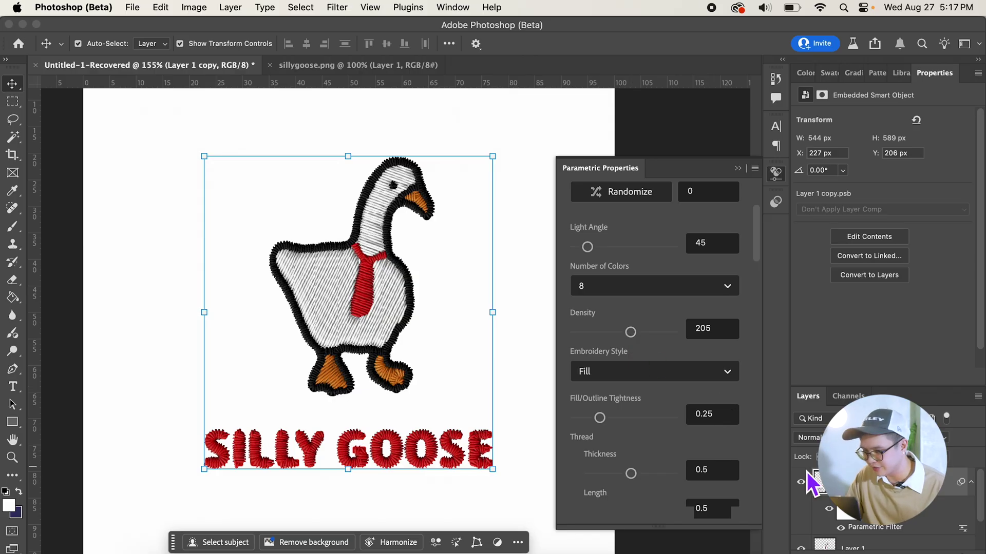
# - Try thread thicknesses of 0.6 and 0.38 on the embroidery and settle on 0.65
pyautogui.scroll(-4, 642, 385)
pyautogui.moveTo(632, 368); pyautogui.dragTo(641, 368)
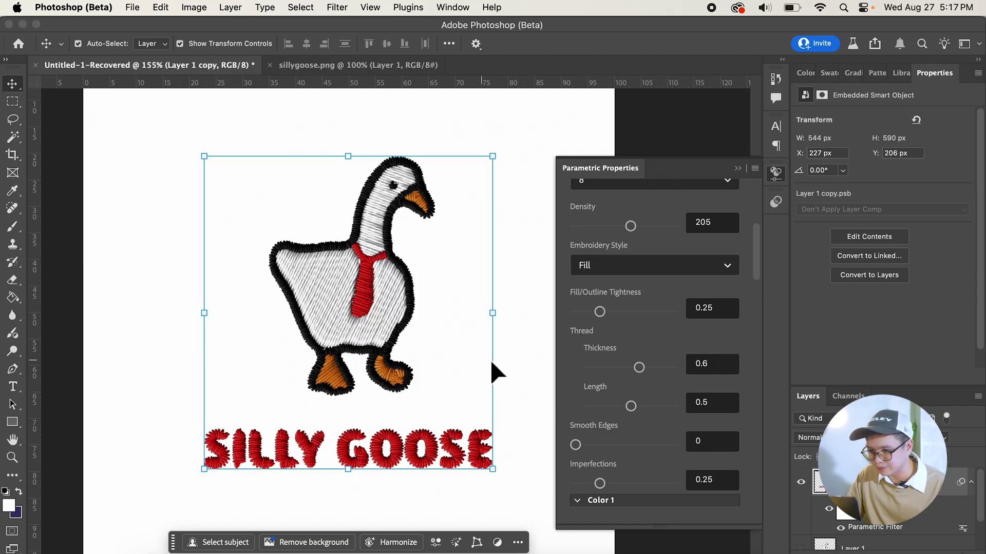
pyautogui.moveTo(638, 369); pyautogui.dragTo(621, 368)
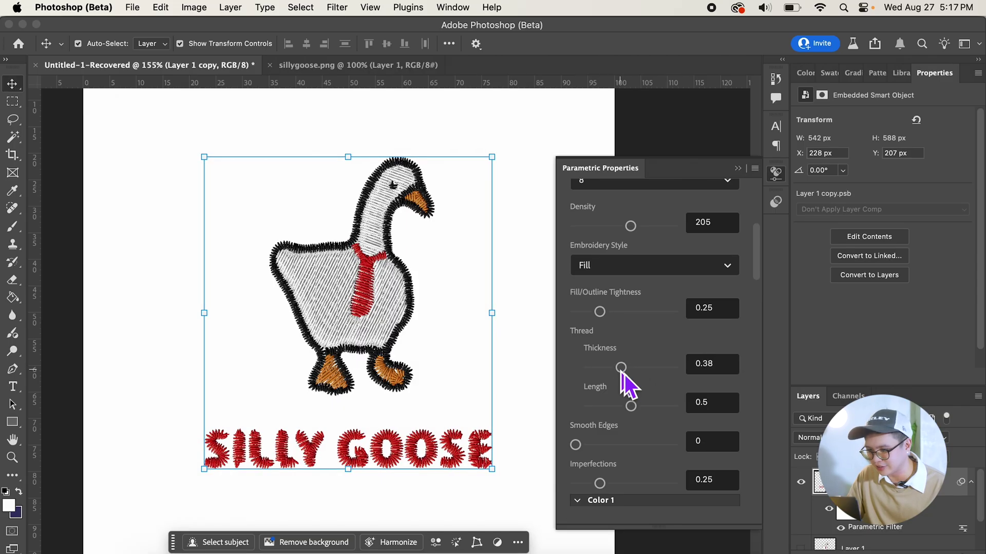
pyautogui.scroll(2, 393, 310)
pyautogui.scroll(4, 372, 300)
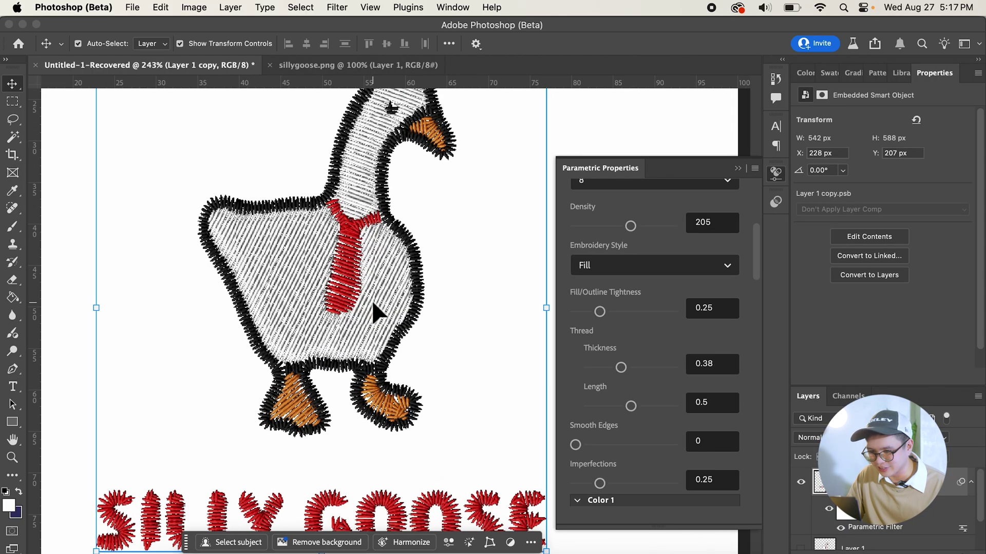
pyautogui.moveTo(618, 369); pyautogui.dragTo(640, 369)
pyautogui.scroll(-3, 435, 364)
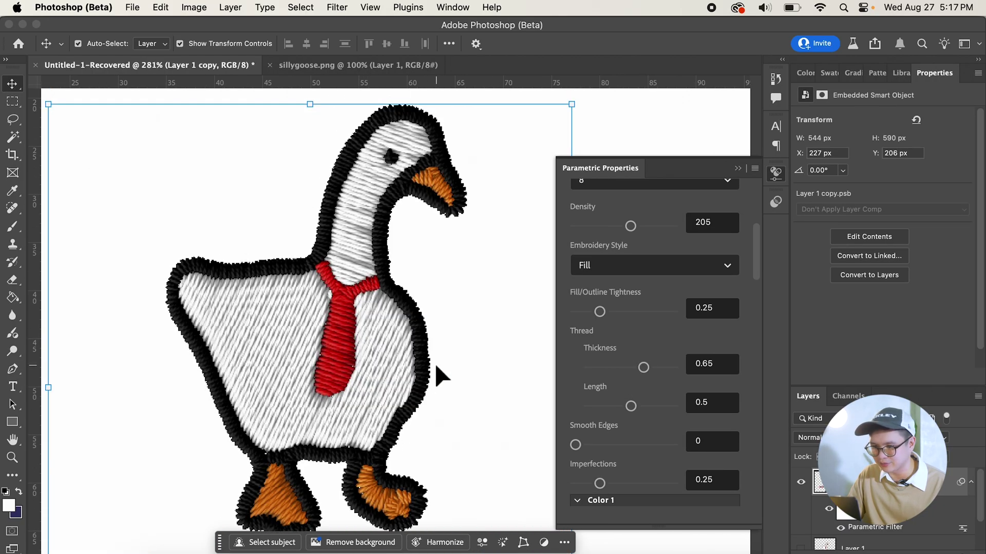
pyautogui.scroll(3, 434, 363)
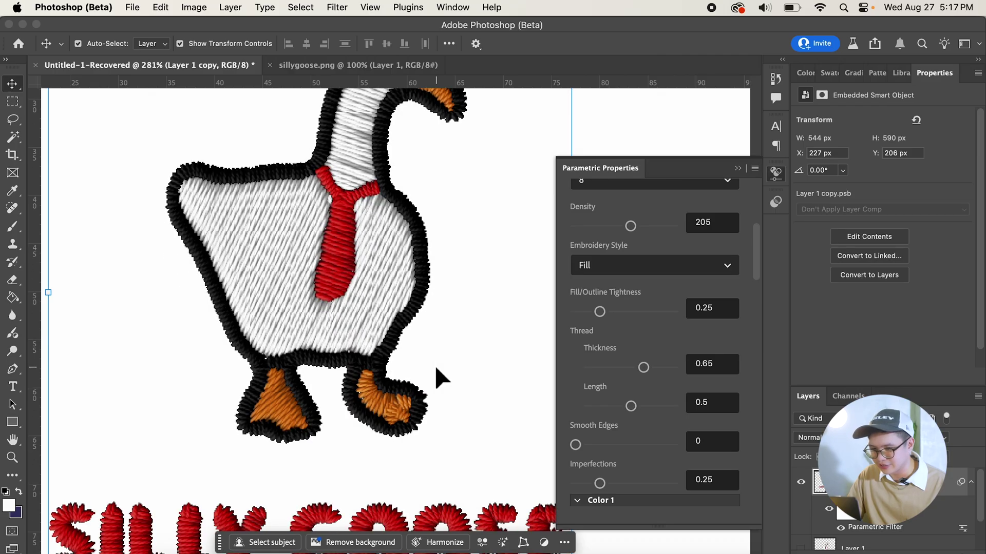
pyautogui.scroll(-1, 434, 365)
# - Try a thread length of 0.35 on the embroidery, then set it to 0.44
pyautogui.moveTo(635, 409); pyautogui.dragTo(623, 410)
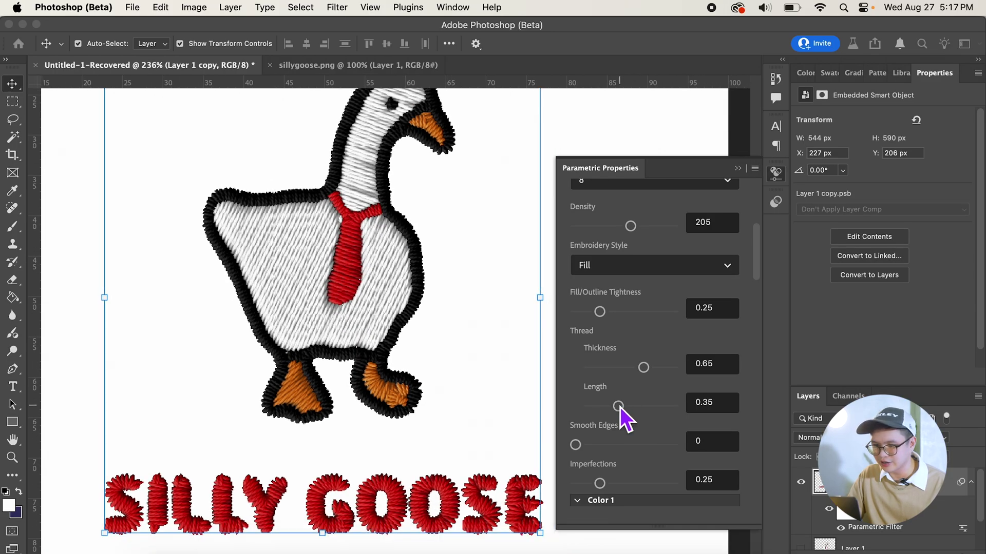
pyautogui.scroll(1, 377, 398)
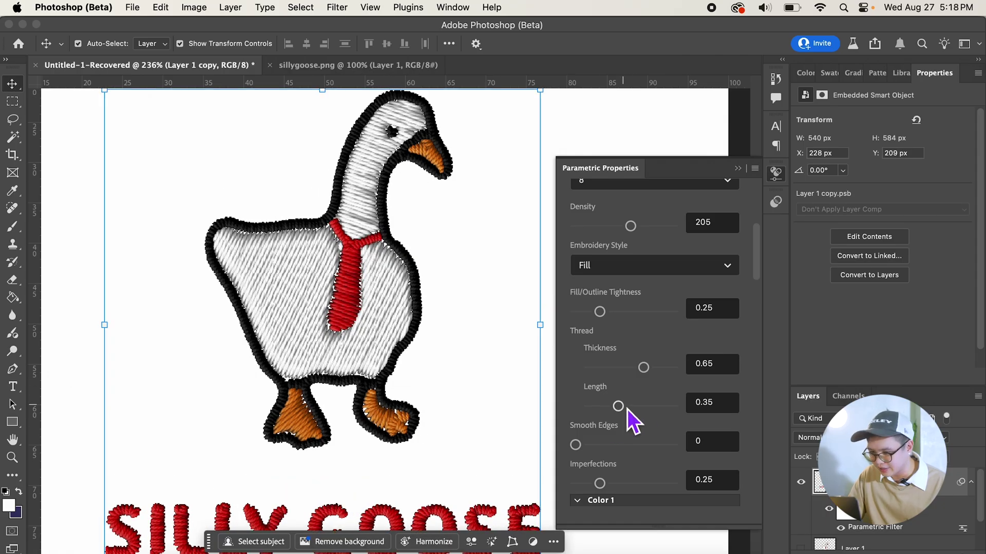
pyautogui.moveTo(623, 409); pyautogui.dragTo(631, 408)
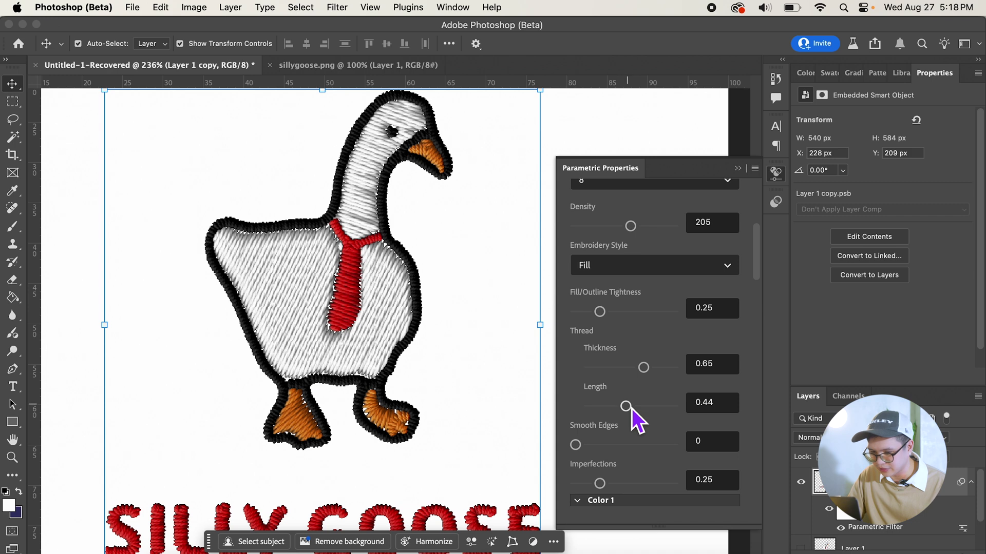
pyautogui.scroll(2, 490, 401)
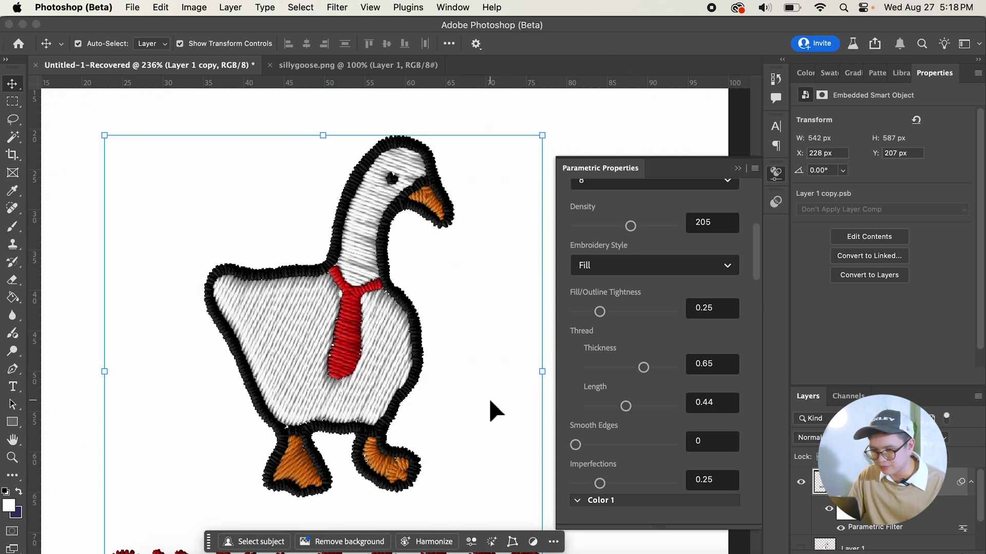
# - Try smoothing the stitch edges at 0.2, reset Smooth Edges to 0 and set Imperfections to 0.17
pyautogui.scroll(-2, 632, 429)
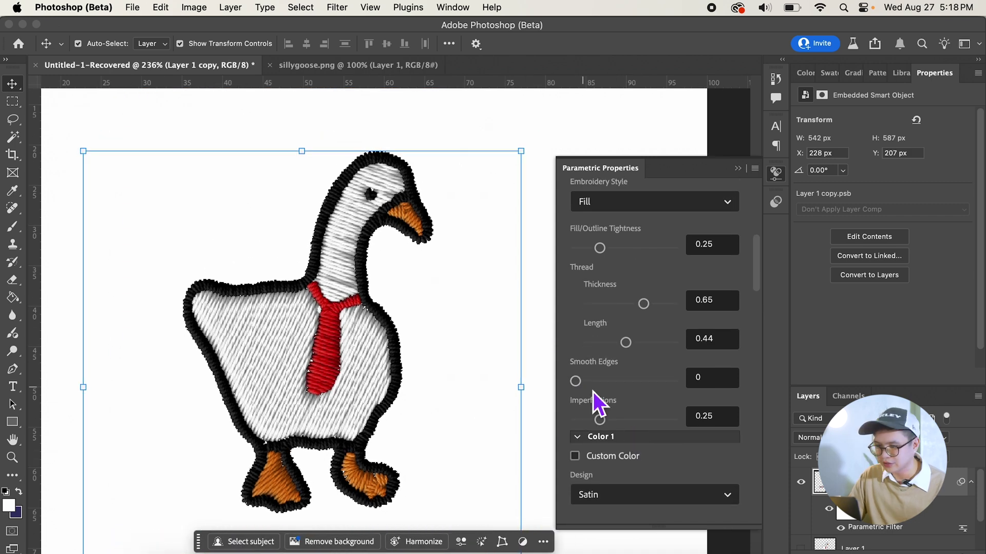
pyautogui.moveTo(580, 383); pyautogui.dragTo(602, 384)
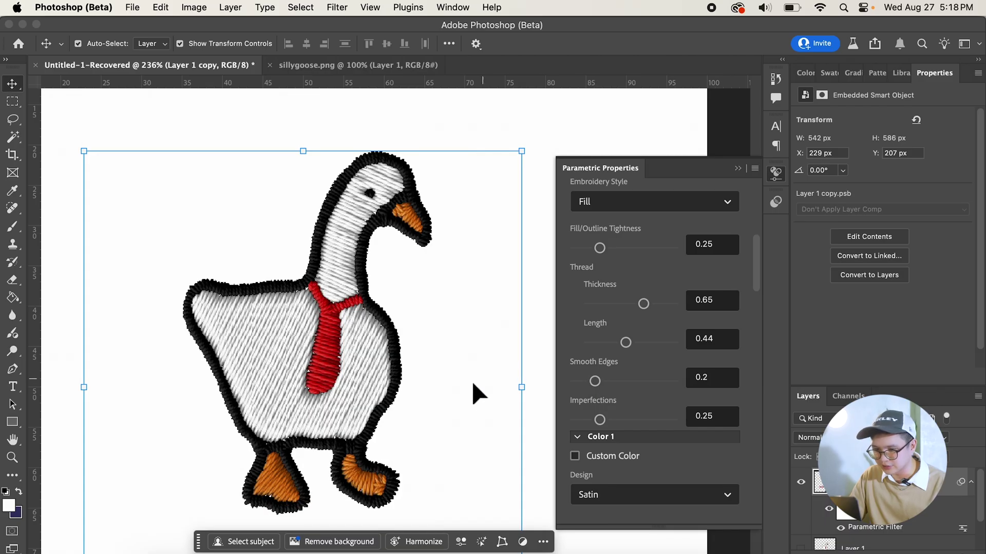
pyautogui.moveTo(605, 383); pyautogui.dragTo(560, 383)
pyautogui.scroll(-2, 580, 375)
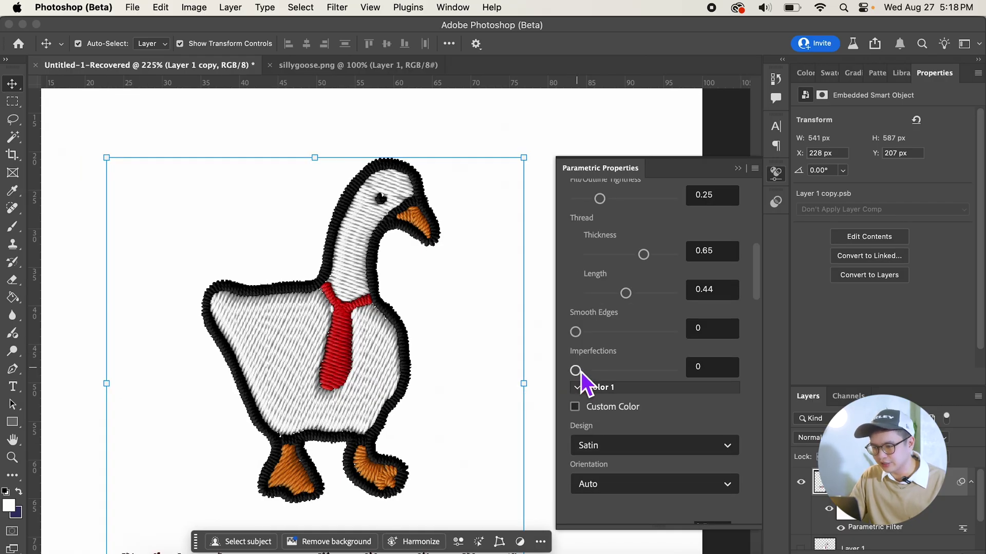
pyautogui.moveTo(580, 372); pyautogui.dragTo(598, 371)
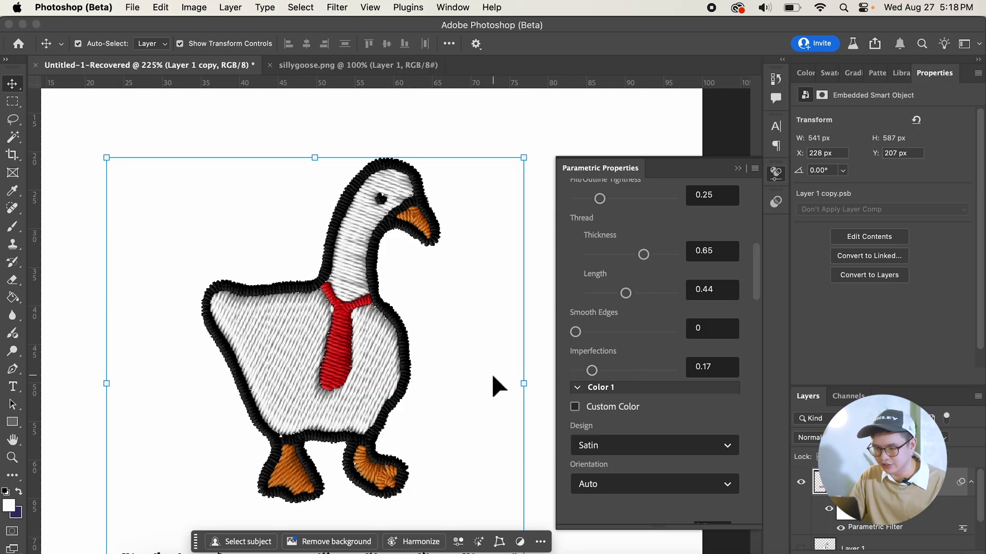
# - Set the embroidery's light angle to 140 and check the shading across the whole design
pyautogui.scroll(-5, 412, 370)
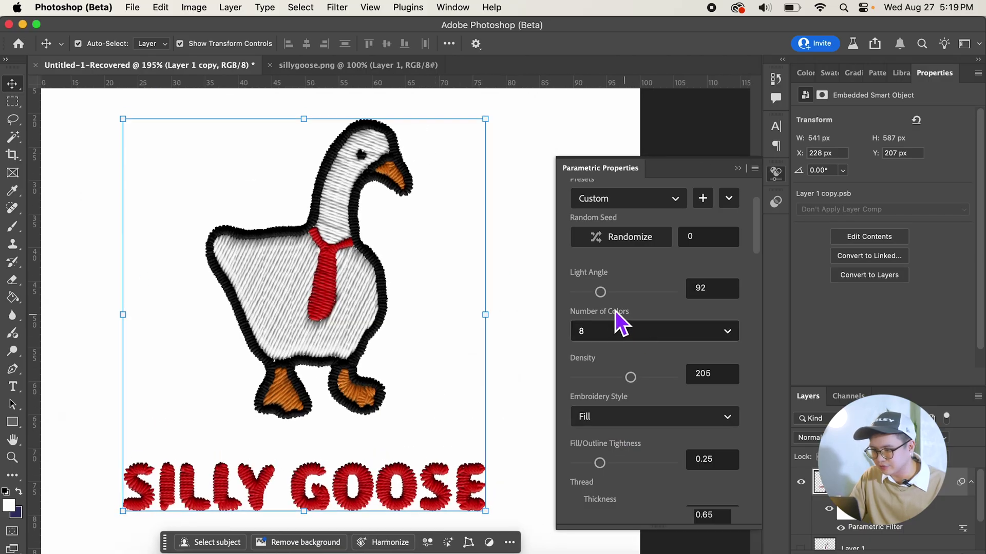
pyautogui.scroll(2, 614, 310)
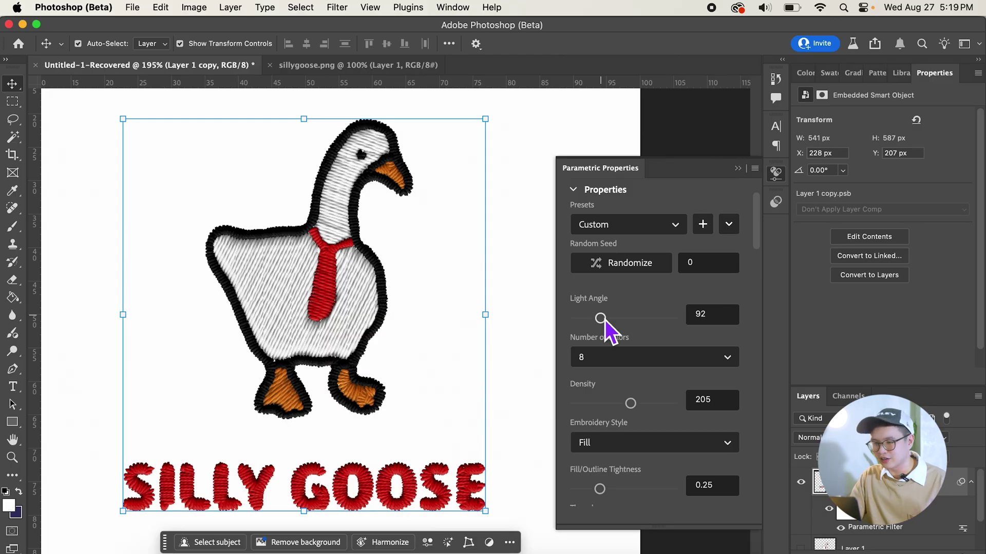
pyautogui.moveTo(605, 320)
pyautogui.mouseDown()
pyautogui.moveTo(642, 322)
pyautogui.moveTo(606, 321)
pyautogui.moveTo(638, 322)
pyautogui.moveTo(614, 319)
pyautogui.mouseUp()
pyautogui.scroll(-4, 495, 343)
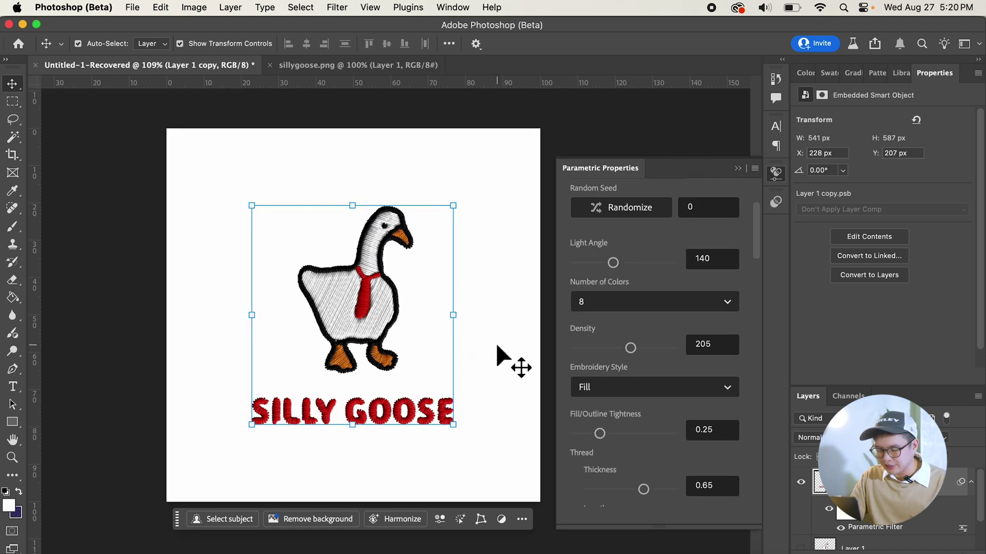
pyautogui.scroll(-2, 626, 434)
pyautogui.scroll(1, 504, 345)
pyautogui.scroll(1, 504, 345)
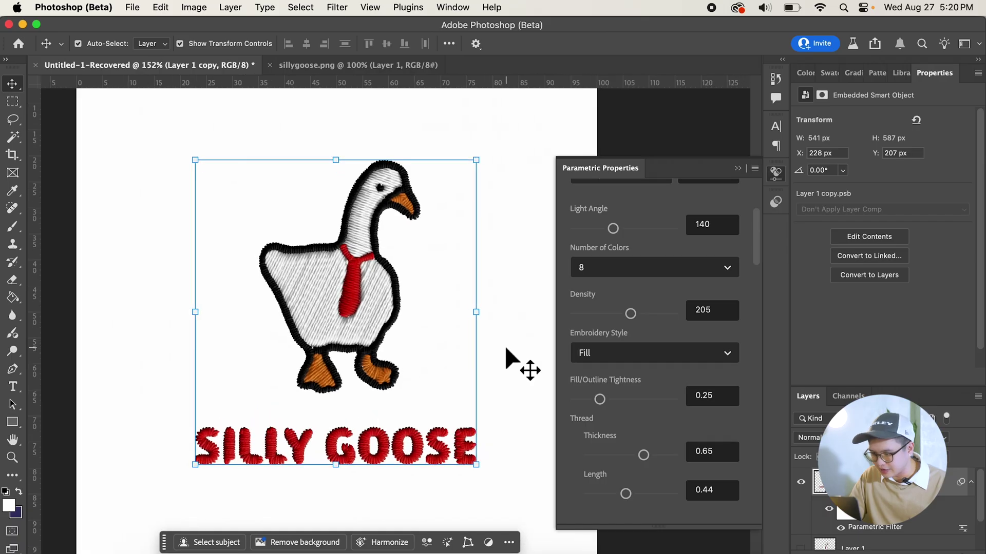
# - Set the fill/outline tightness to 0.09, the thread thickness to 0.56 and the thread length to 0.52
pyautogui.scroll(2, 506, 392)
pyautogui.moveTo(599, 399); pyautogui.dragTo(588, 402)
pyautogui.moveTo(644, 455)
pyautogui.mouseDown()
pyautogui.moveTo(618, 466)
pyautogui.moveTo(639, 470)
pyautogui.mouseUp()
pyautogui.scroll(-1, 636, 462)
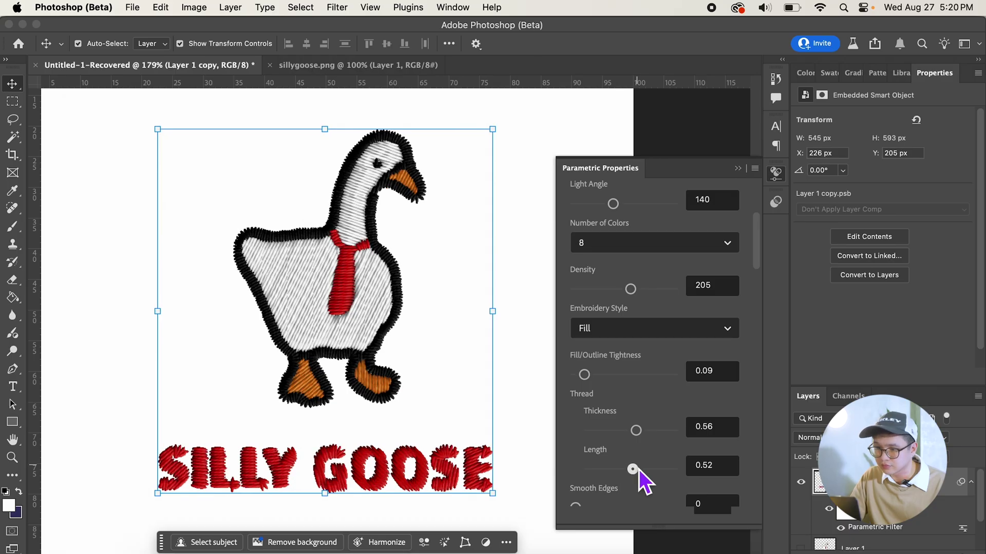
# - Lower the stitch imperfections and set the embroidery density to 236
pyautogui.scroll(-2, 626, 456)
pyautogui.moveTo(604, 436); pyautogui.dragTo(578, 434)
pyautogui.scroll(4, 601, 457)
pyautogui.moveTo(636, 385); pyautogui.dragTo(649, 387)
pyautogui.scroll(-2, 491, 374)
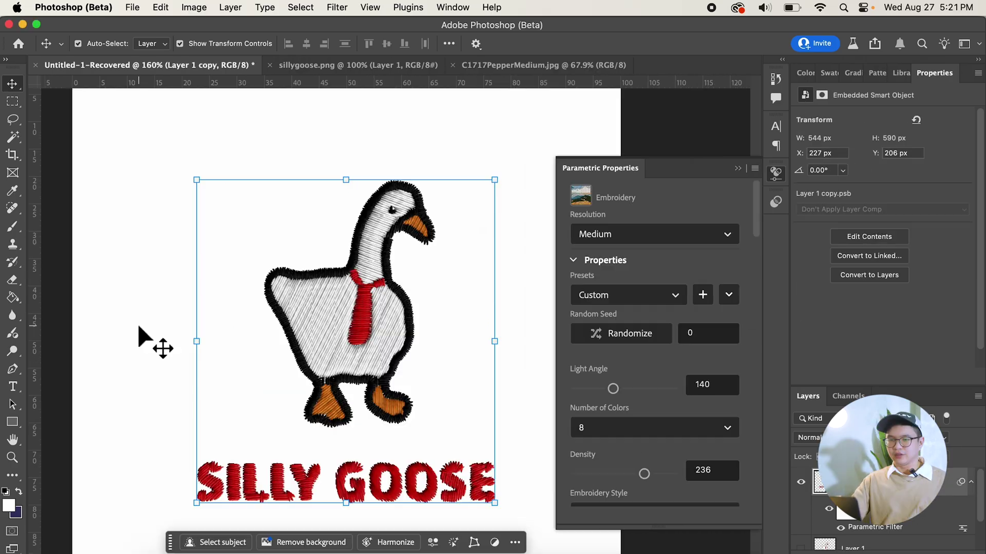
# - Inspect the embroidered goose and enlarge the layer list to show the filtered layer with those below it
pyautogui.scroll(2, 146, 354)
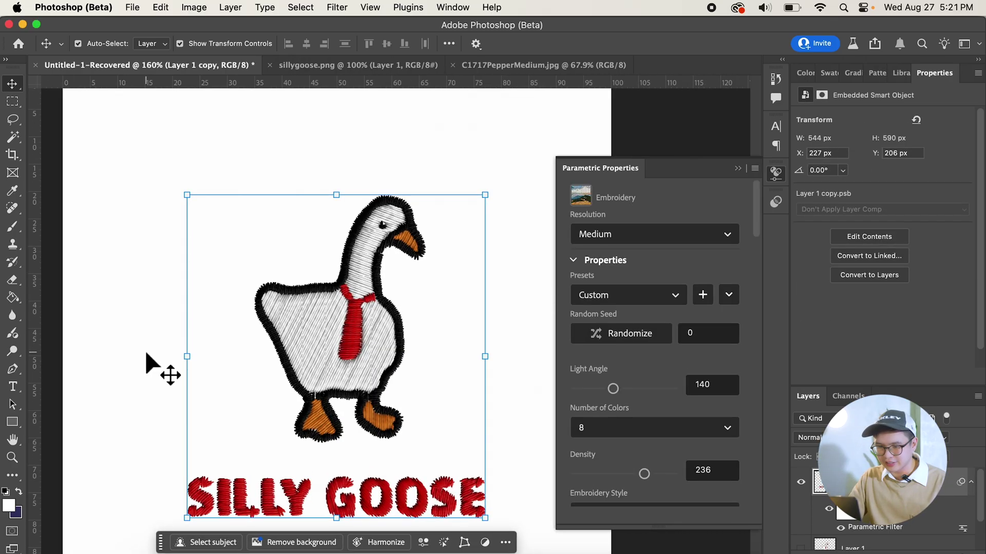
pyautogui.scroll(-2, 146, 354)
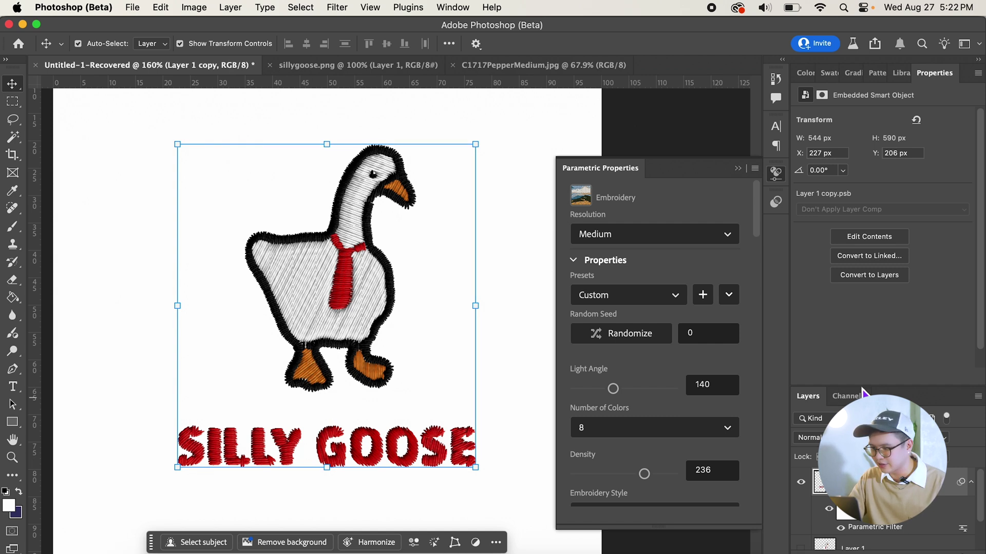
pyautogui.moveTo(862, 386); pyautogui.dragTo(858, 308)
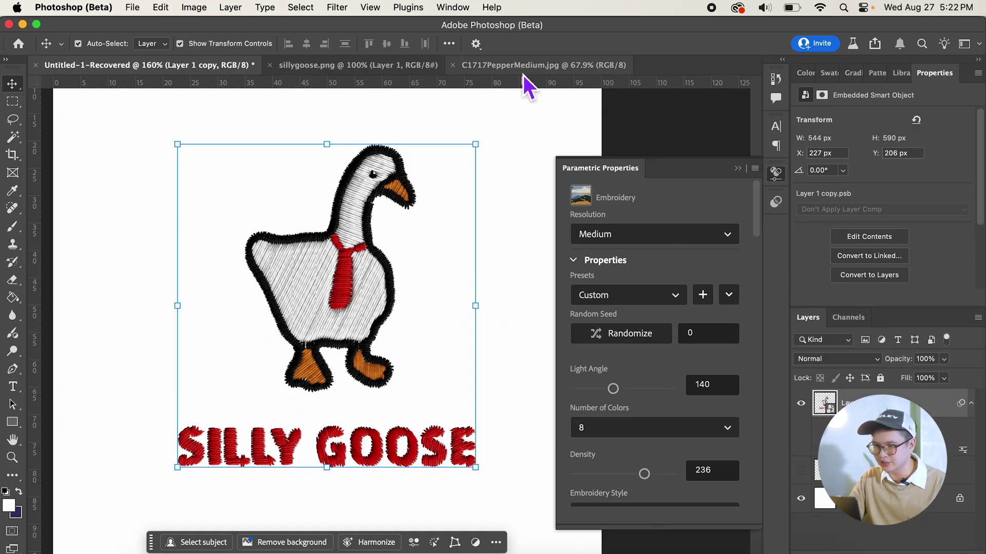
# - Duplicate the embroidered goose layer and rasterize the copy into a pixel layer
pyautogui.rightClick(896, 406)
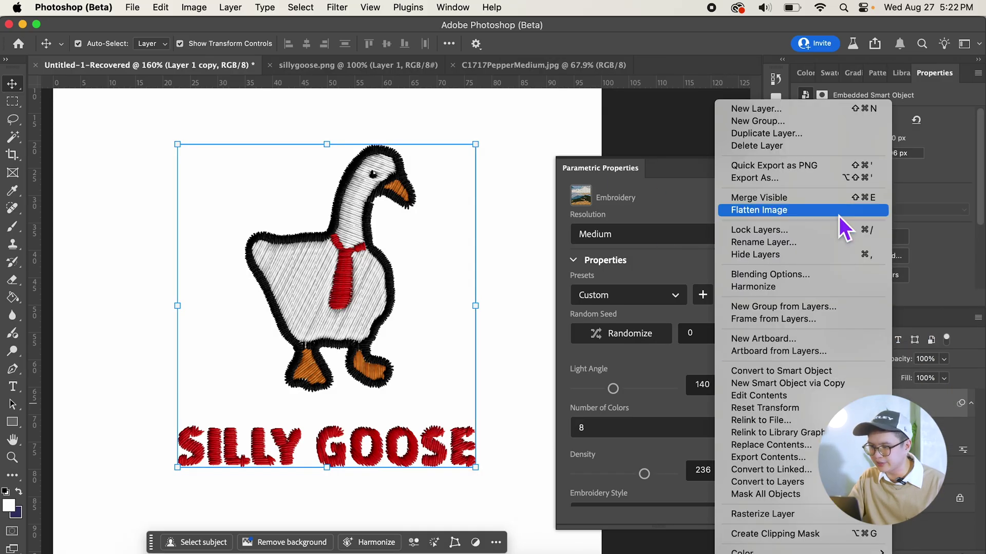
pyautogui.click(814, 133)
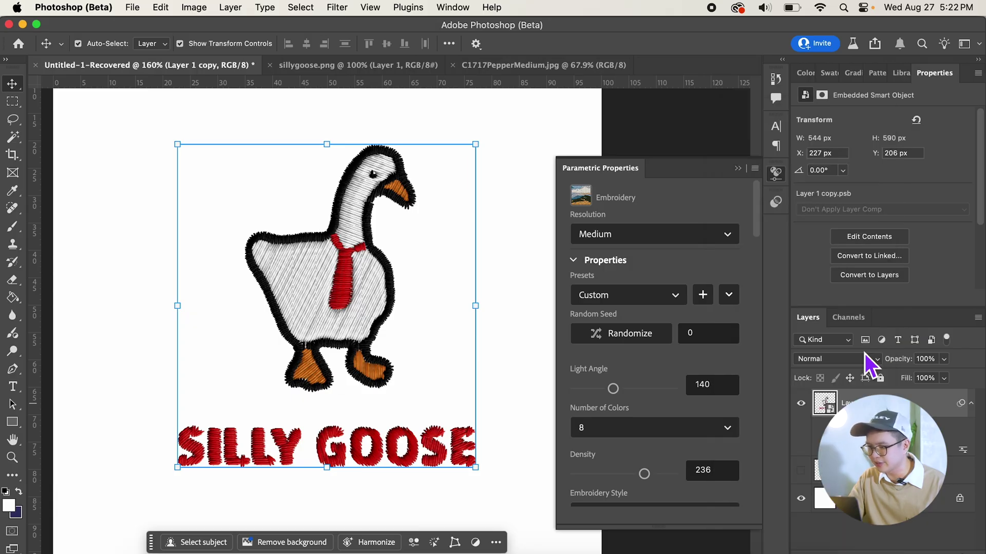
pyautogui.click(621, 251)
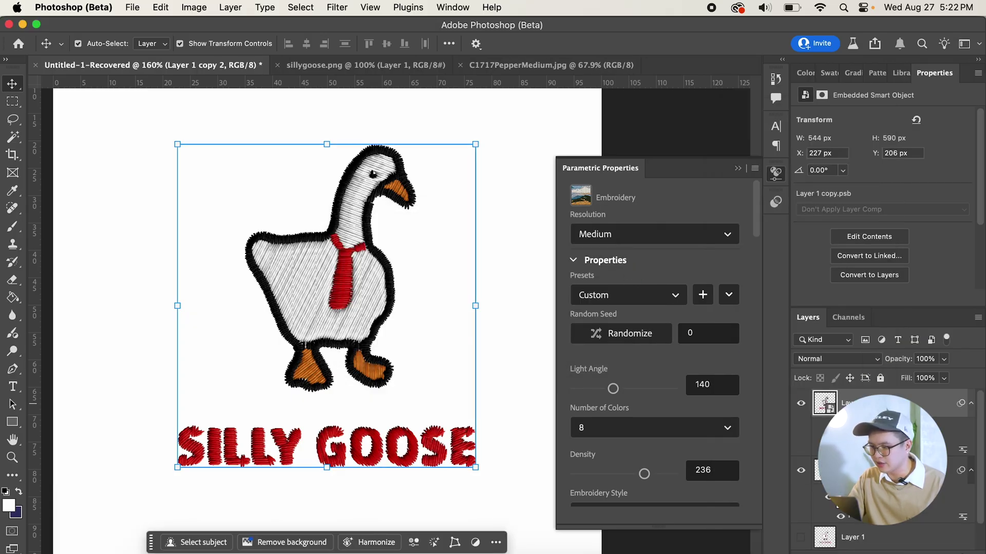
pyautogui.rightClick(914, 405)
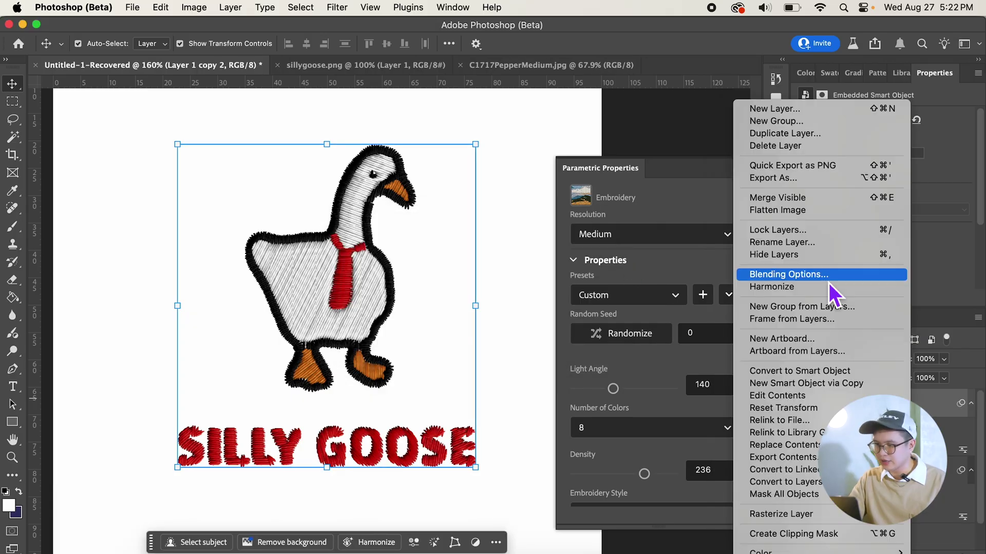
pyautogui.click(803, 515)
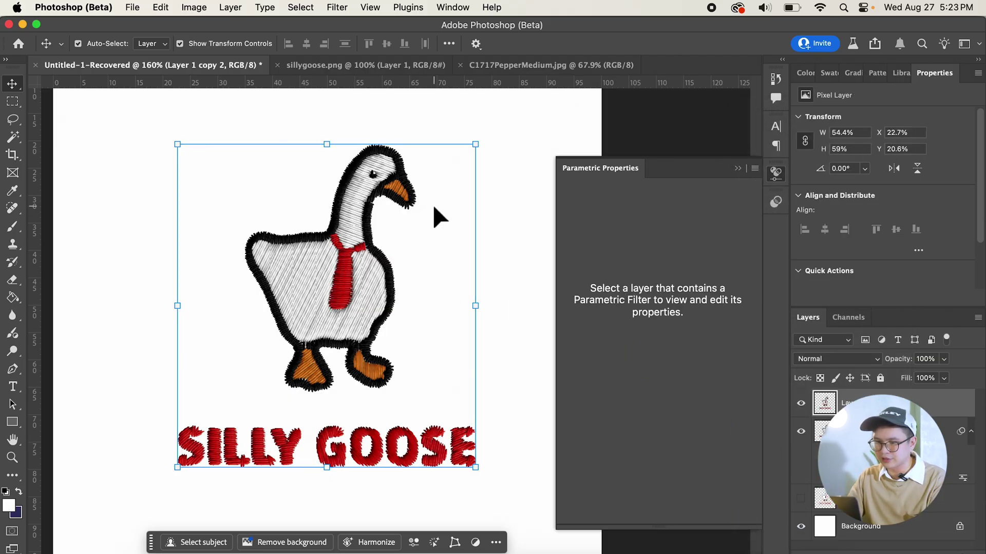
# - Paste the rasterized embroidery copy into the C1717PepperMedium.jpg shirt photo
pyautogui.click(494, 67)
pyautogui.scroll(-5, 325, 317)
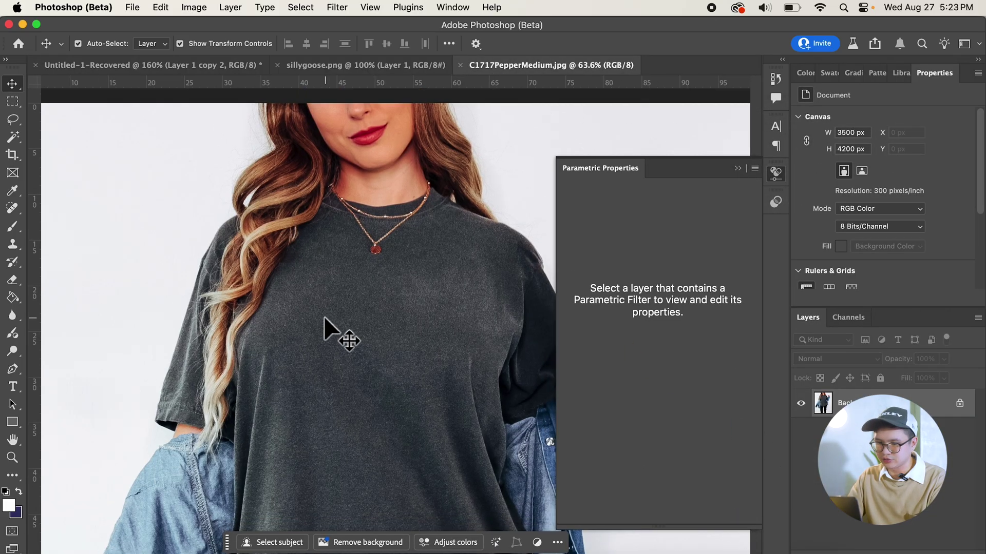
pyautogui.scroll(1, 397, 301)
pyautogui.press('super+v')
# - Scale the pasted embroidery to about 54% and place it on the wearer's left chest, and hide the parametric filter settings
pyautogui.moveTo(397, 301); pyautogui.dragTo(410, 253)
pyautogui.moveTo(342, 329); pyautogui.dragTo(403, 266)
pyautogui.moveTo(440, 220); pyautogui.dragTo(431, 233)
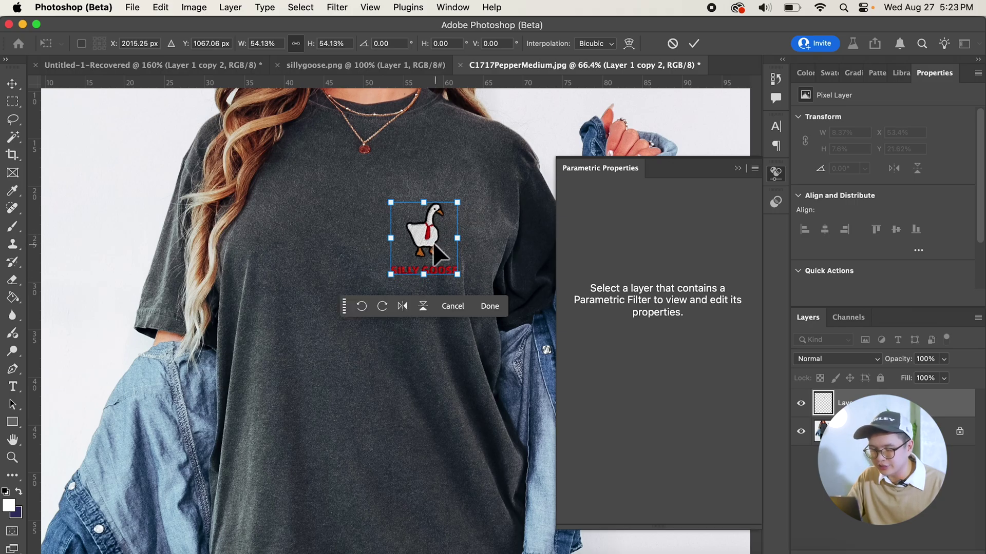
pyautogui.moveTo(429, 249); pyautogui.dragTo(424, 249)
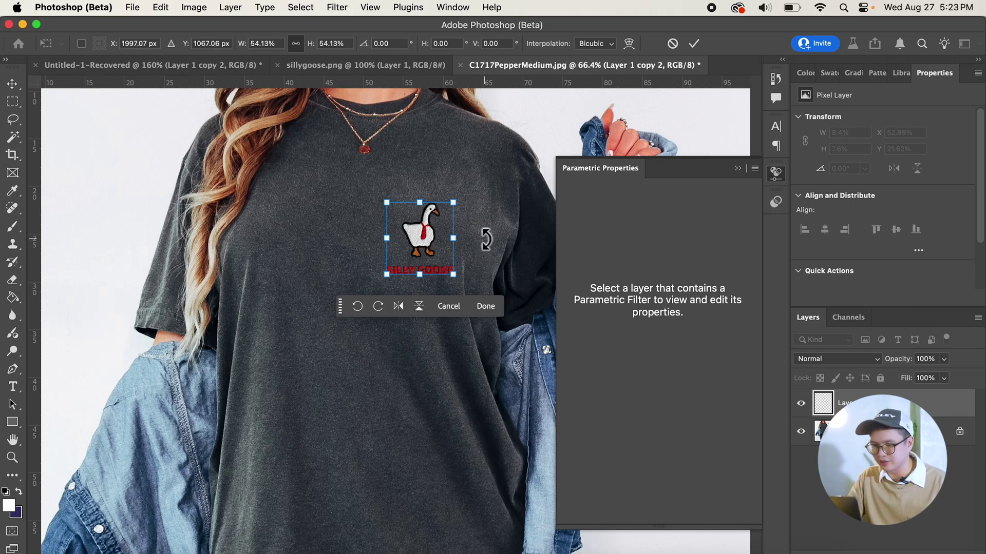
pyautogui.click(776, 173)
pyautogui.press('Return')
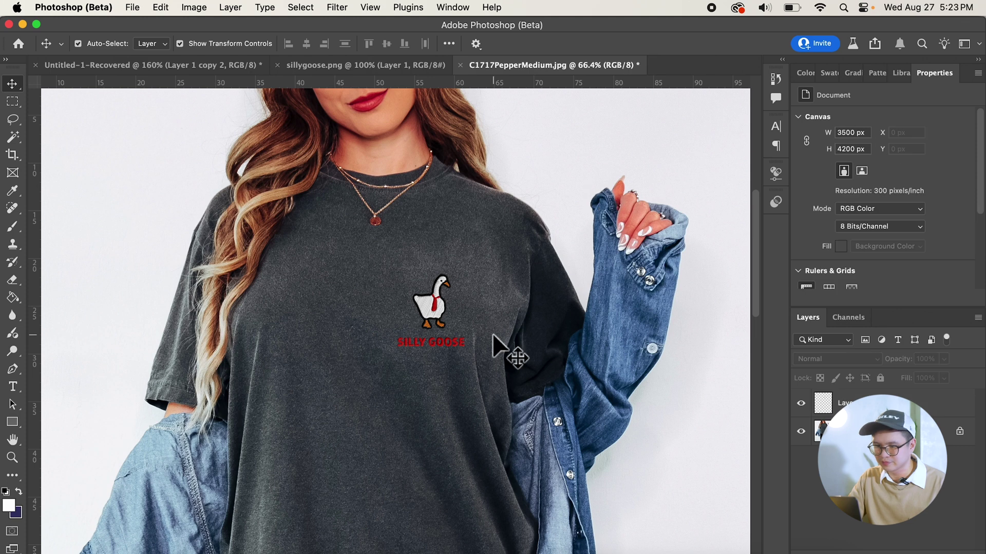
# - Rotate the embroidered goose on the shirt clockwise by about 3.5° to follow the fabric
pyautogui.scroll(3, 501, 346)
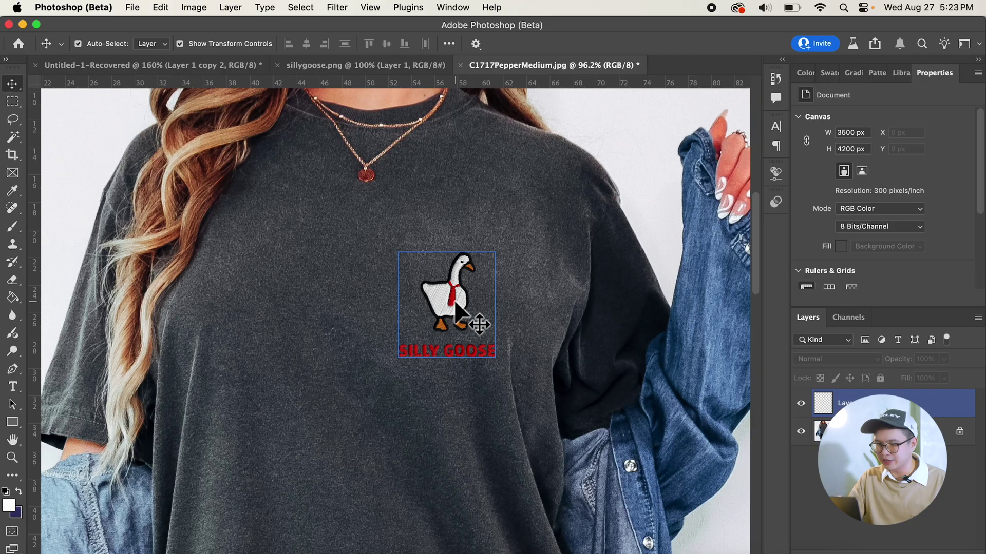
pyautogui.click(456, 304)
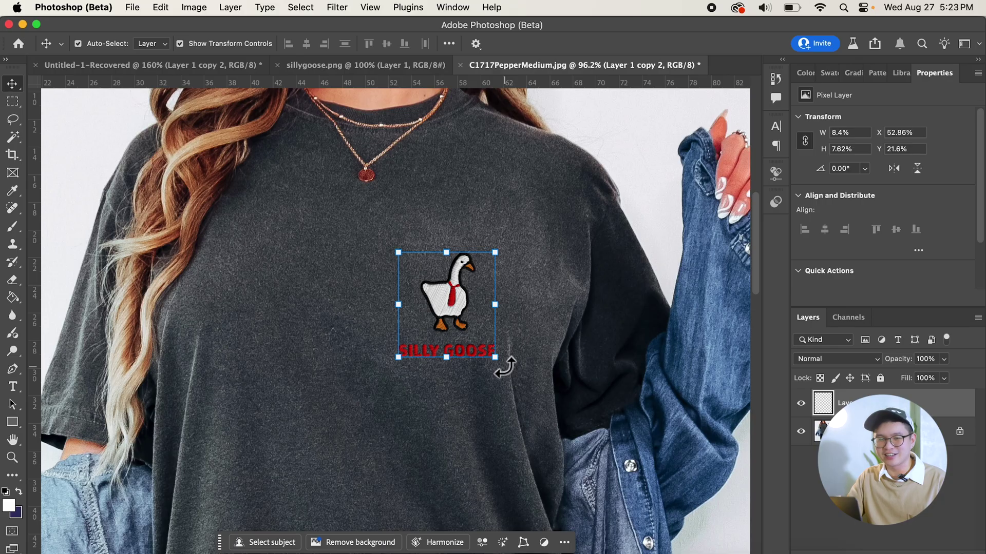
pyautogui.moveTo(505, 367); pyautogui.dragTo(505, 375)
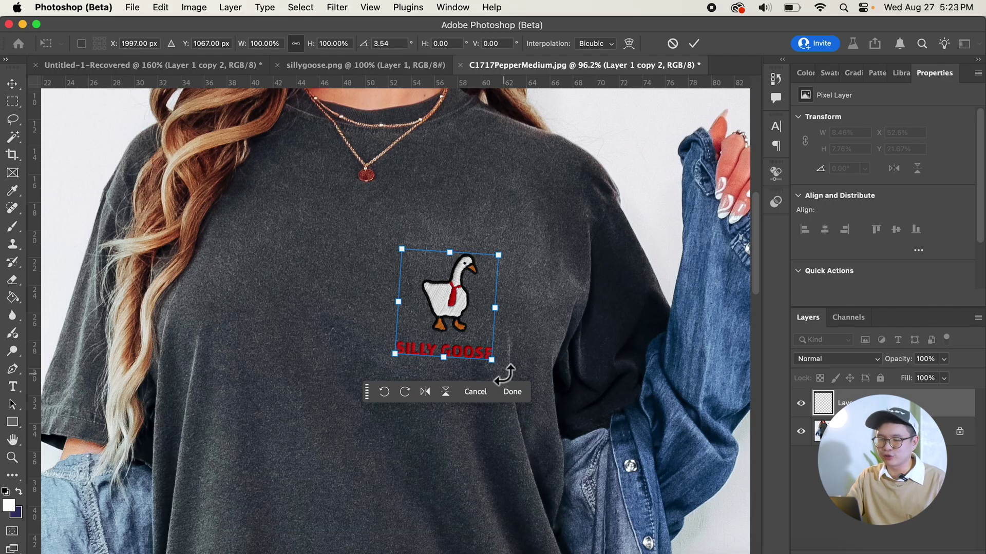